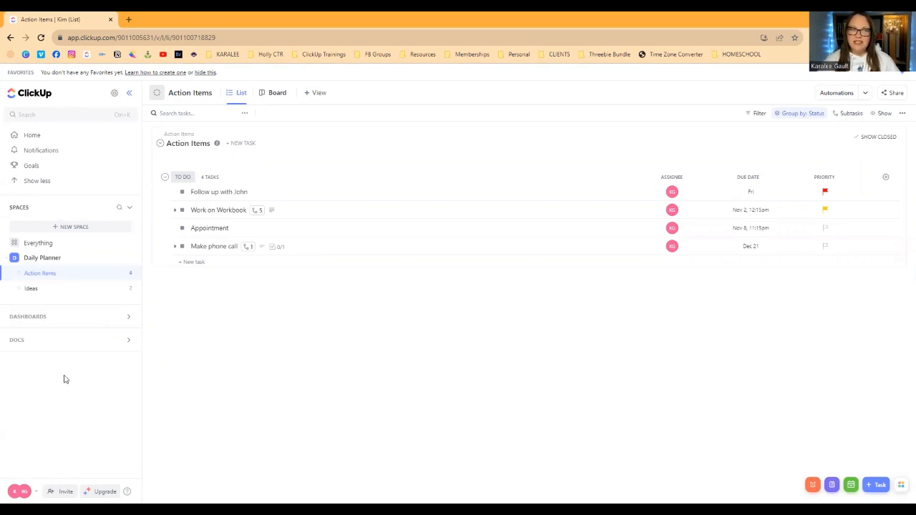
# Step: Look through the Docs categories All, Assigned to me, Shared and Private, and dismiss the upgrade offer
pyautogui.click(26, 343)
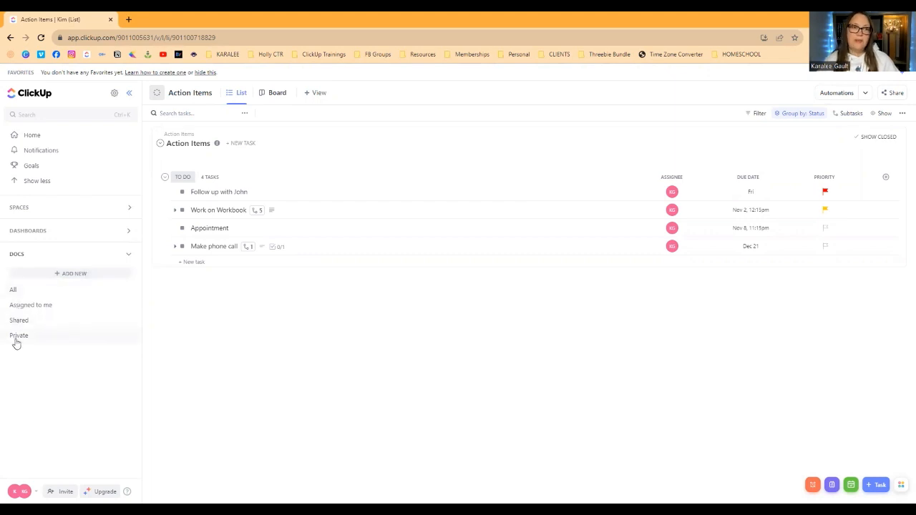
pyautogui.click(30, 294)
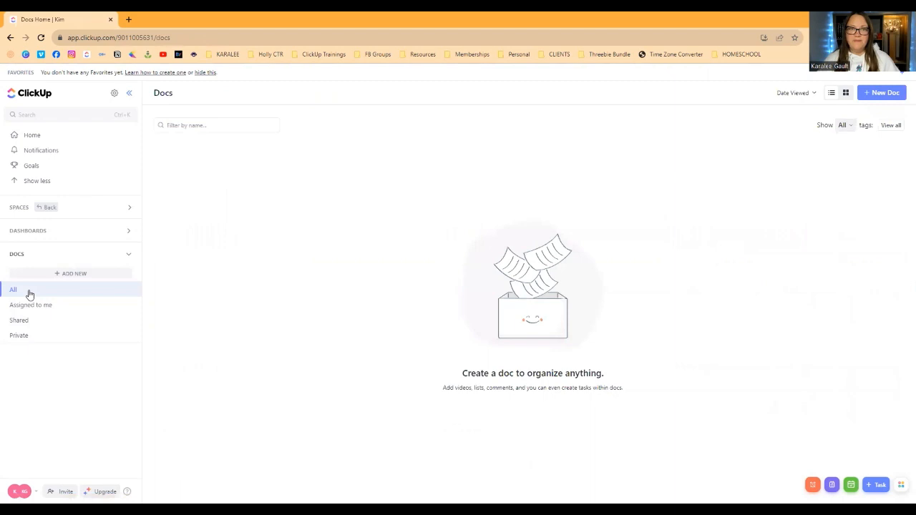
pyautogui.click(29, 309)
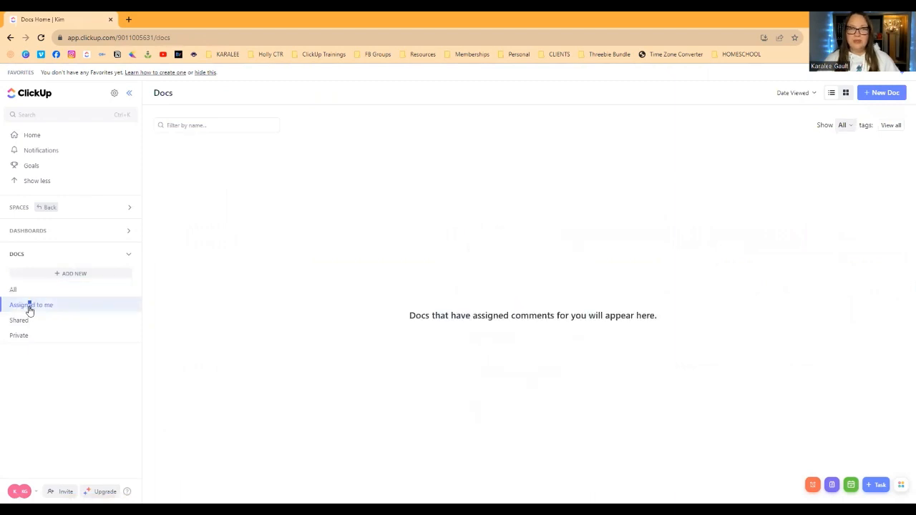
pyautogui.click(30, 326)
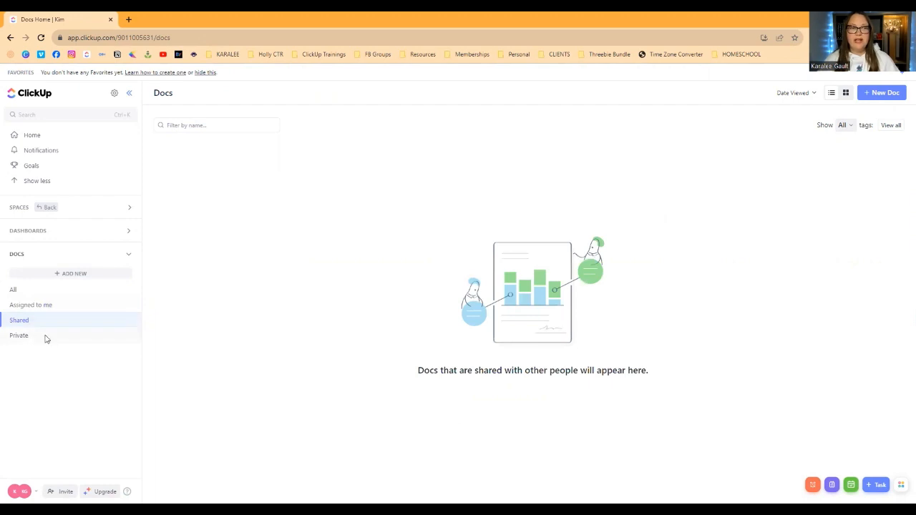
pyautogui.click(43, 335)
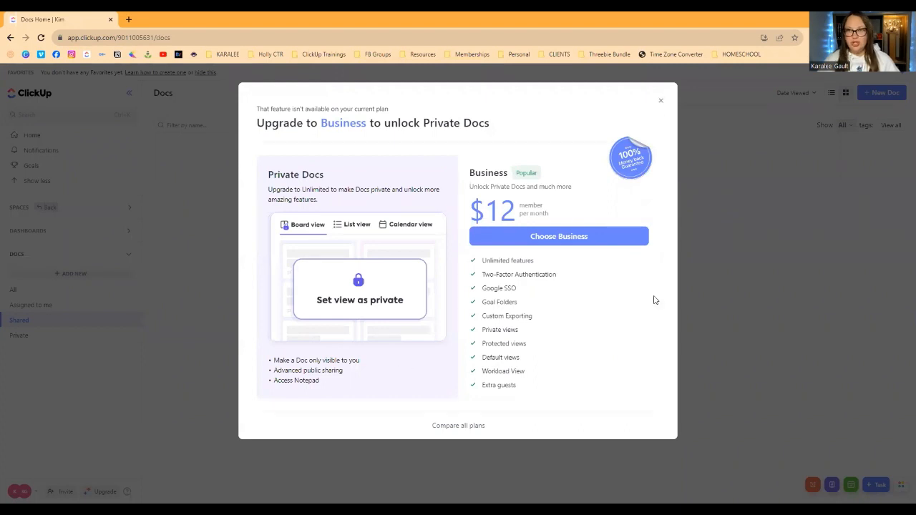
pyautogui.click(660, 100)
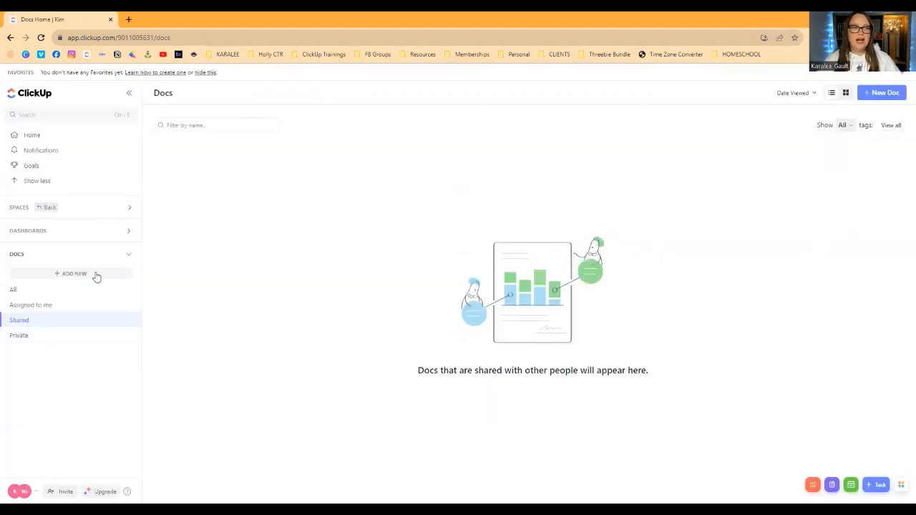
# Step: Create a new doc titled with the owner's first name followed by "Monthly Plan" and start it as a blank page
pyautogui.click(61, 275)
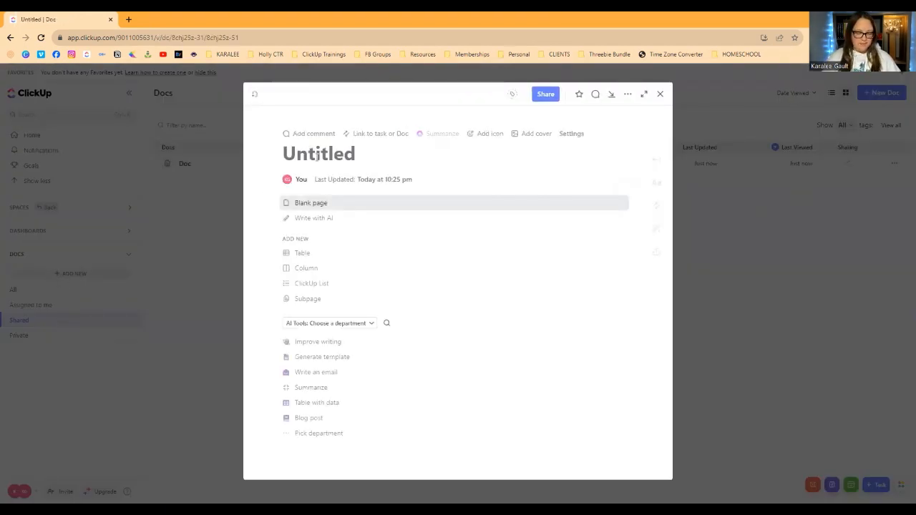
pyautogui.write('Ki')
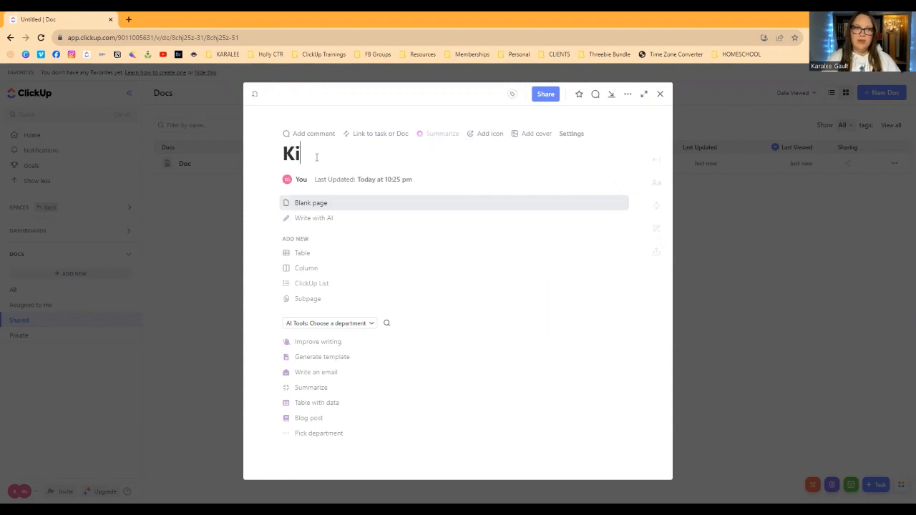
pyautogui.write("m's Monthly Plan")
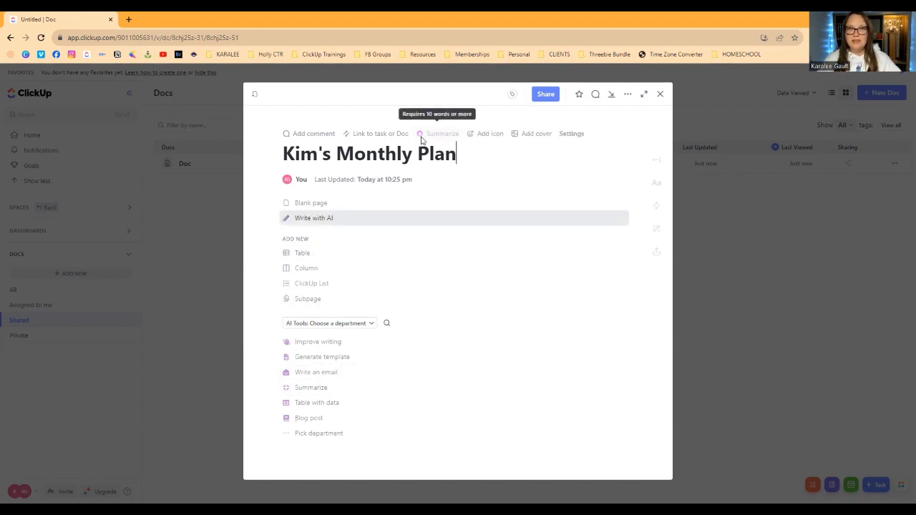
pyautogui.click(326, 204)
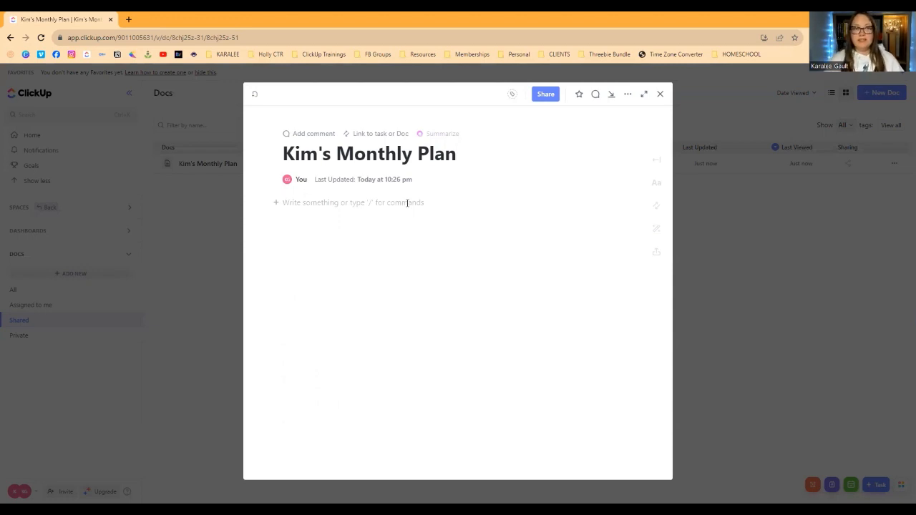
# Step: Write "November" as the first line of the doc, followed by an empty line
pyautogui.click(407, 204)
pyautogui.write('Novem')
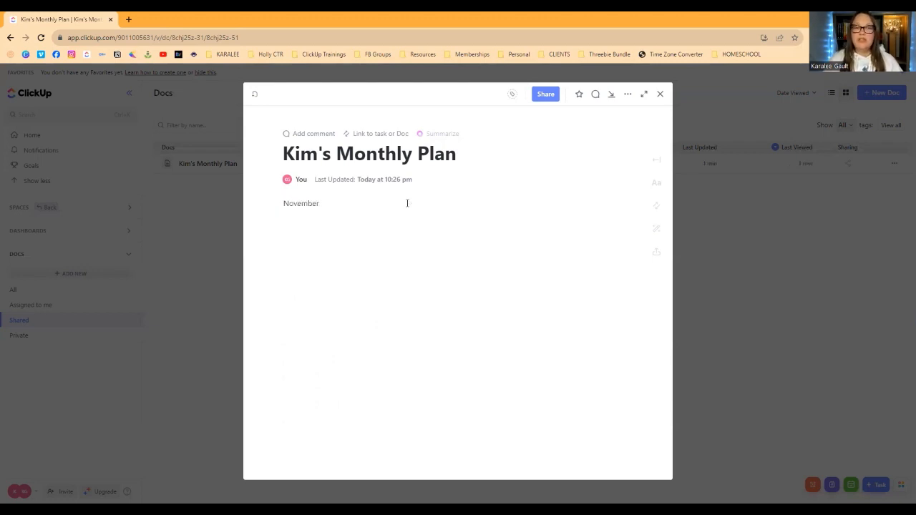
pyautogui.write('ber')
pyautogui.press('Return')
pyautogui.press('Return')
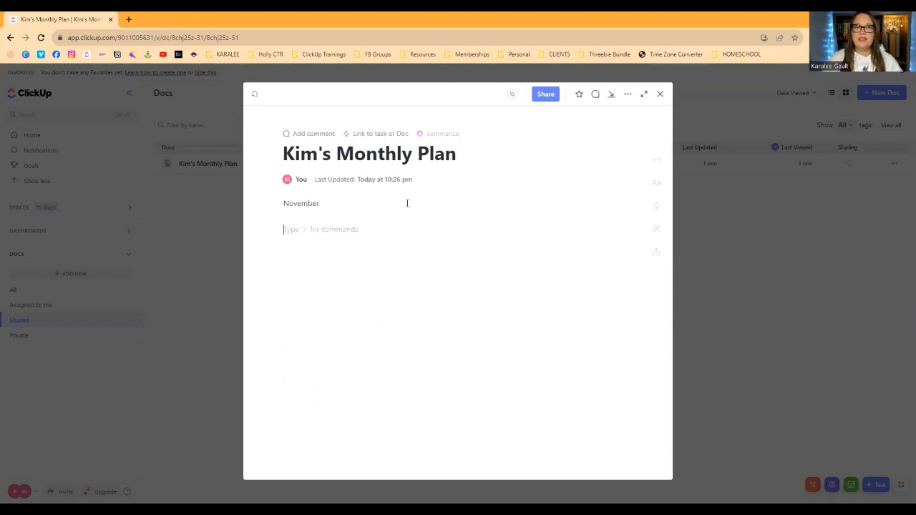
# Step: Add the lines "Launch a course" and "Create social media" under November, followed by an empty line
pyautogui.write('Launch')
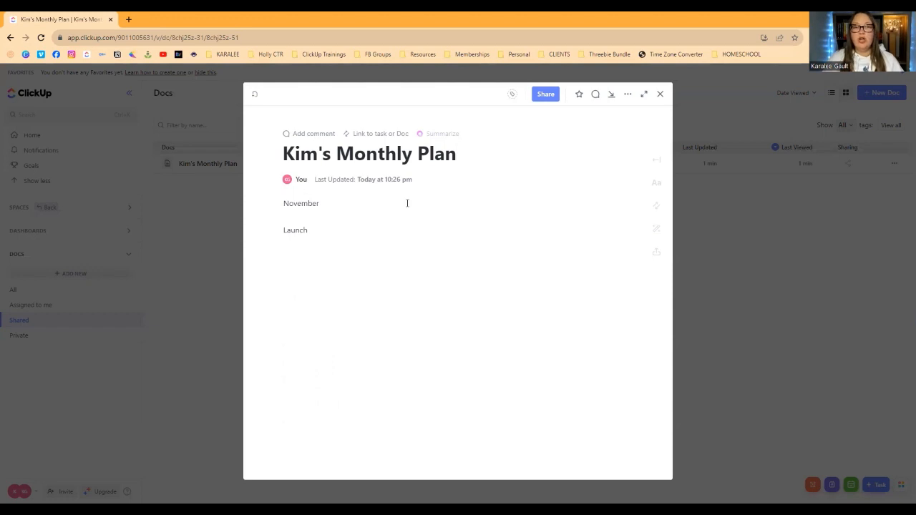
pyautogui.write(' a course')
pyautogui.press('Return')
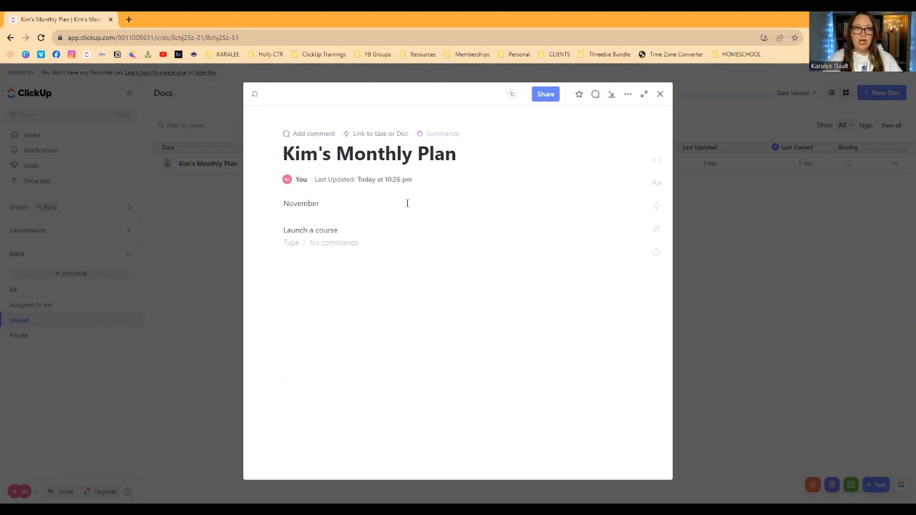
pyautogui.write('Create social')
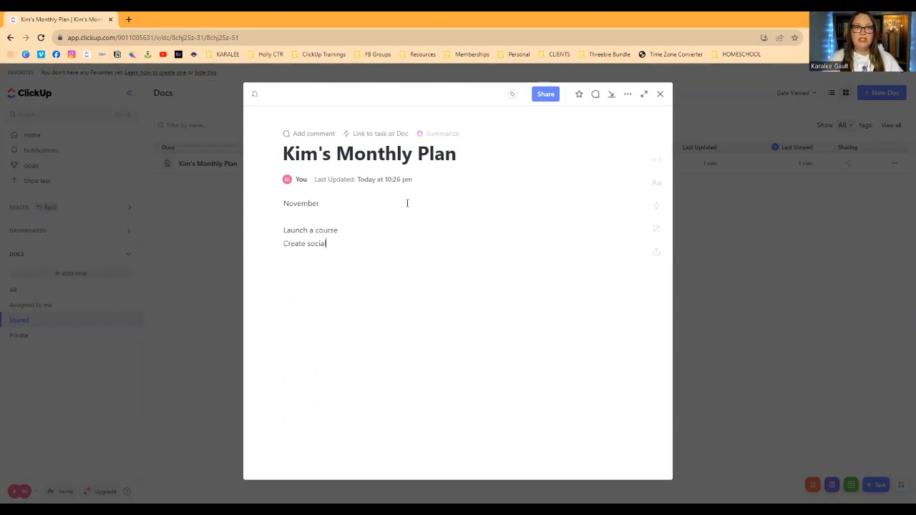
pyautogui.write(' media')
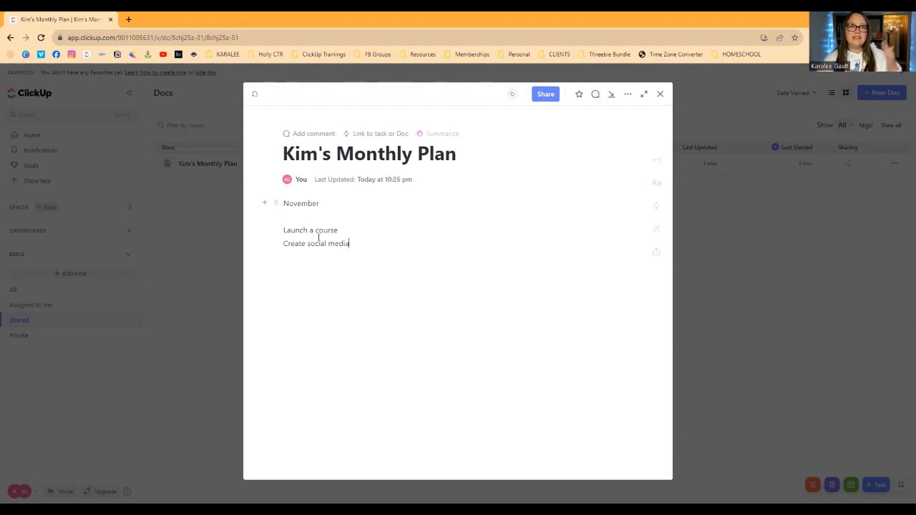
pyautogui.press('Return')
pyautogui.press('Return')
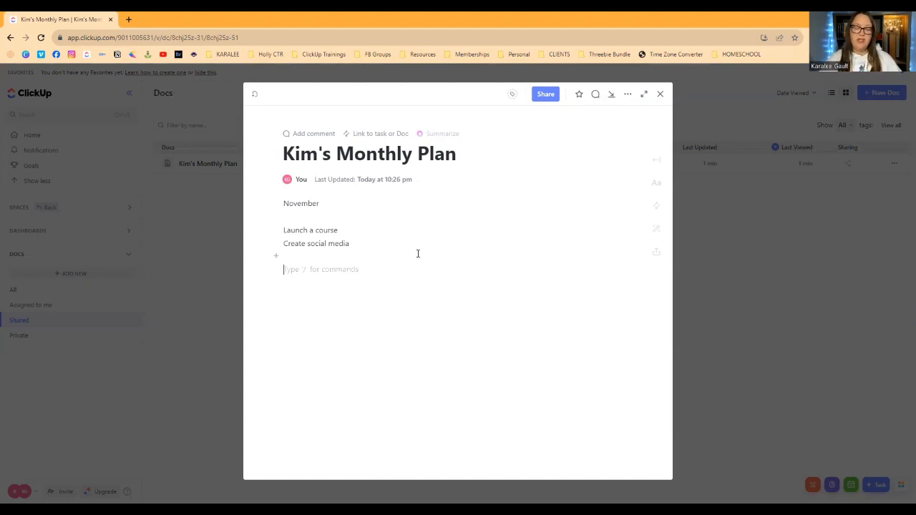
# Step: Examine the slash command options available in the doc, from suggestions and text styles to embeds, AI tools and colors
pyautogui.write('/')
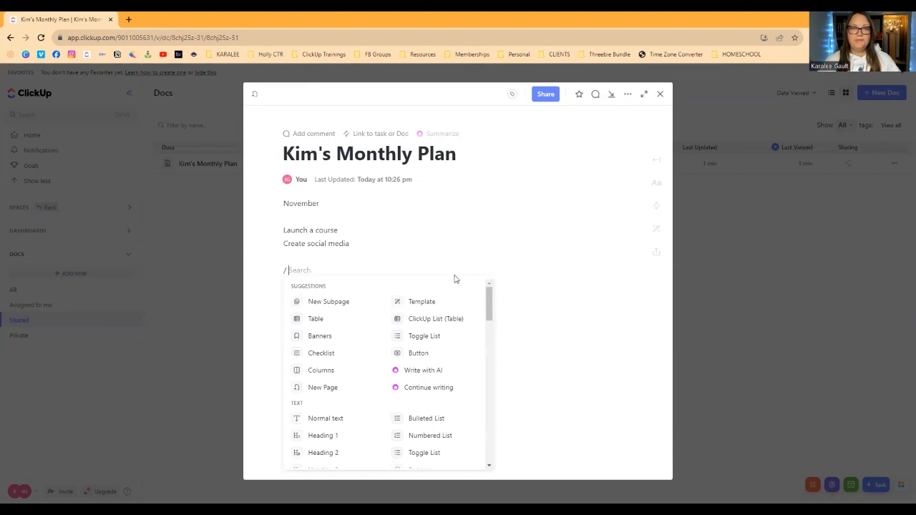
pyautogui.scroll(-5, 434, 311)
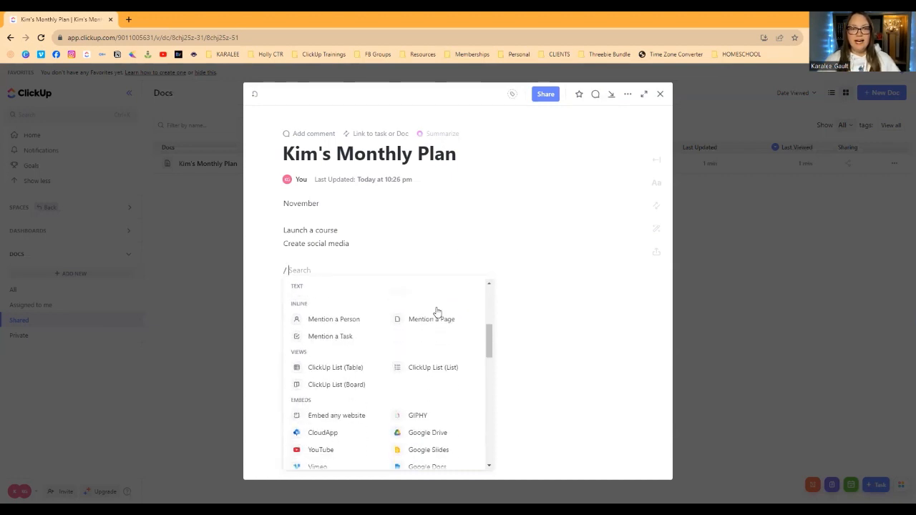
pyautogui.scroll(-6, 436, 313)
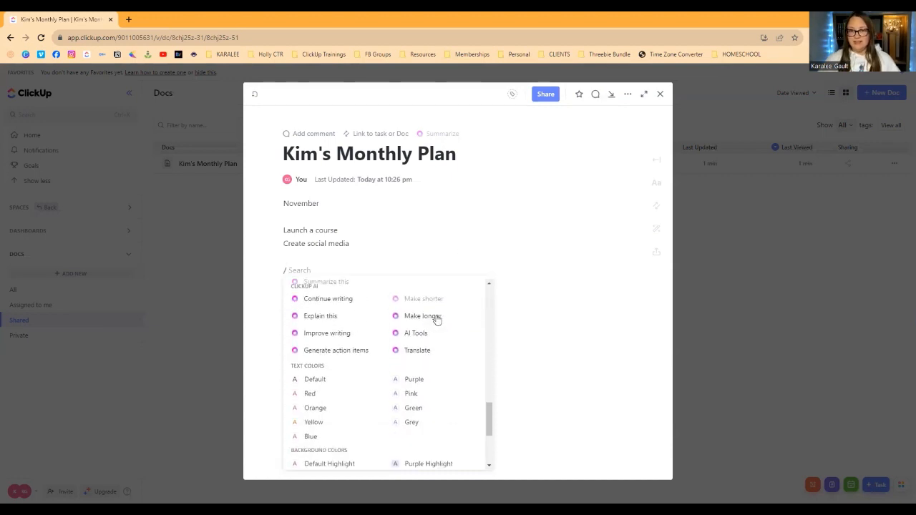
pyautogui.scroll(2, 434, 355)
pyautogui.scroll(-2, 435, 357)
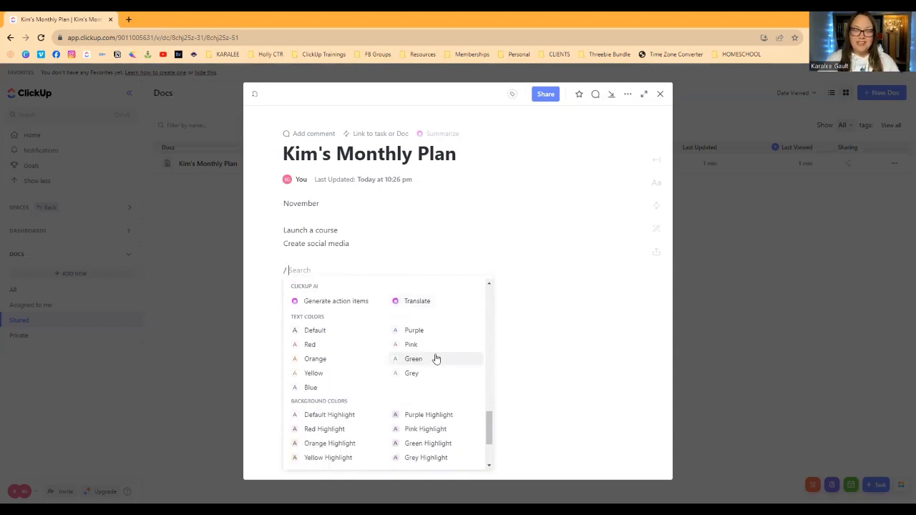
pyautogui.scroll(-2, 436, 357)
pyautogui.moveTo(490, 455); pyautogui.dragTo(517, 302)
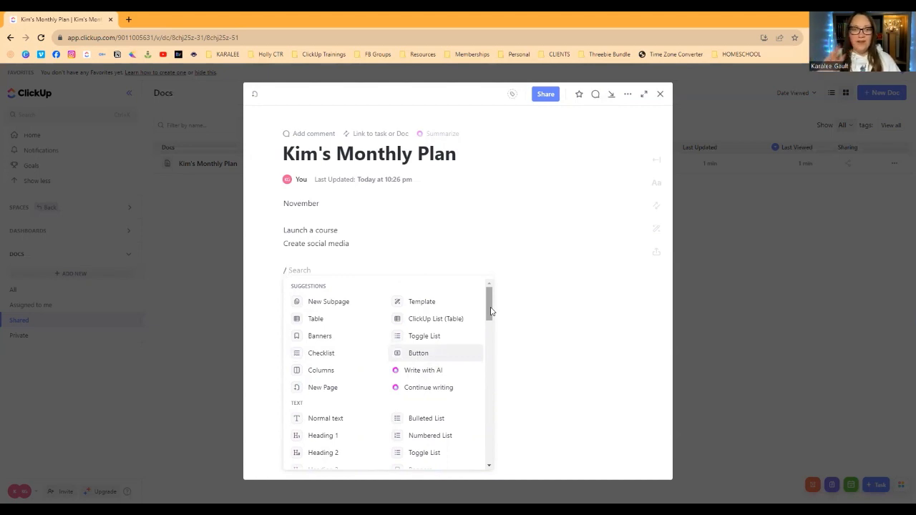
pyautogui.scroll(-1, 448, 377)
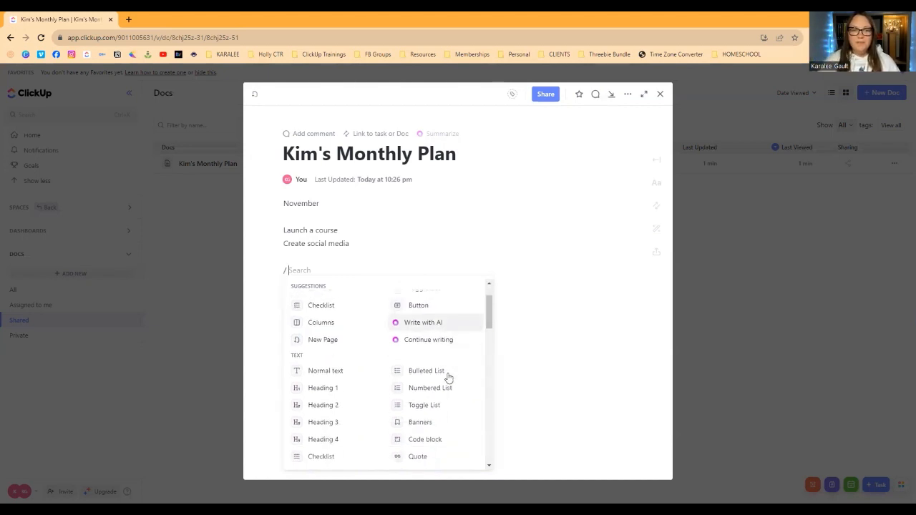
pyautogui.scroll(2, 382, 366)
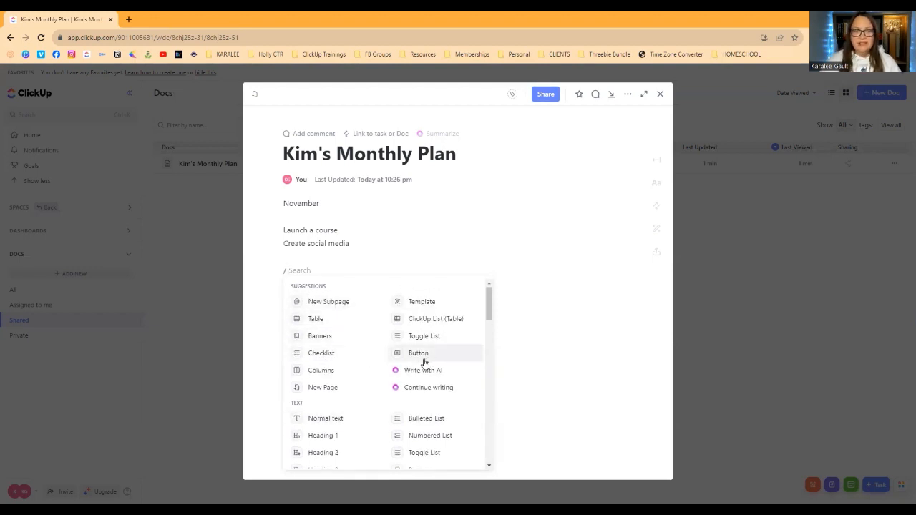
pyautogui.scroll(-2, 422, 383)
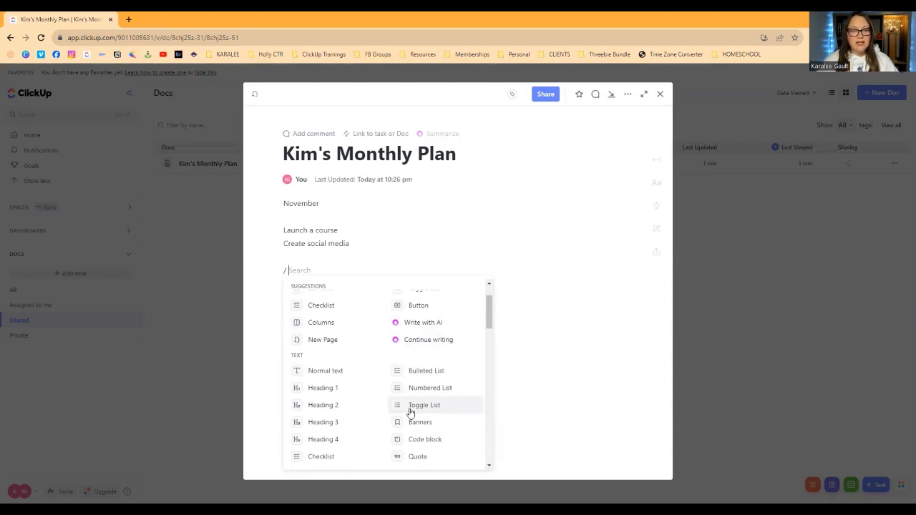
pyautogui.scroll(-2, 401, 404)
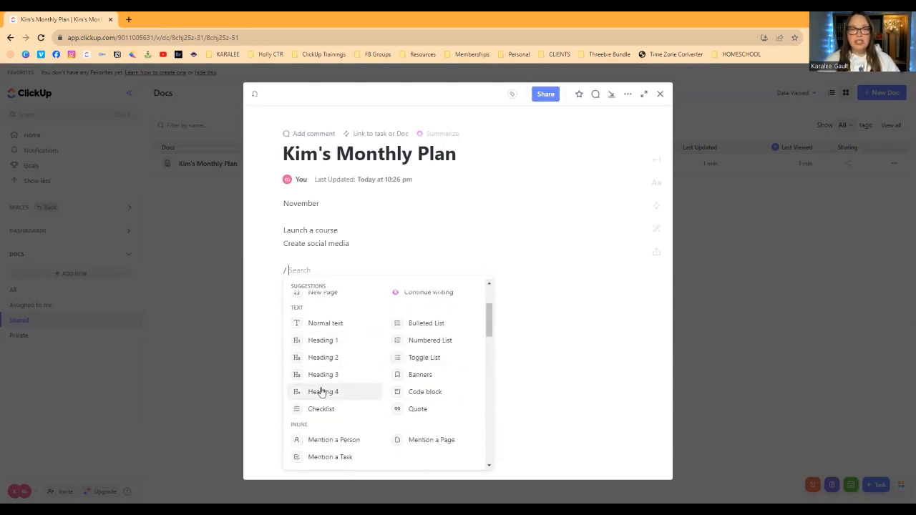
pyautogui.scroll(-3, 321, 391)
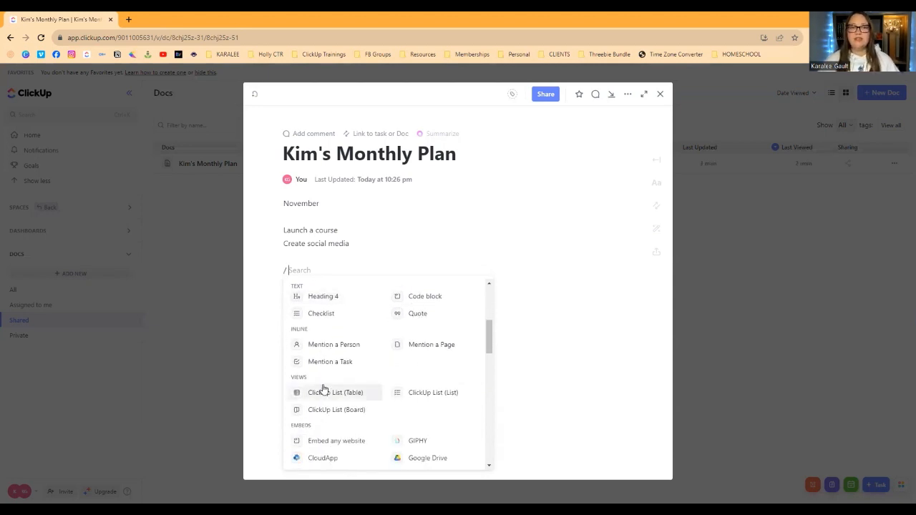
pyautogui.click(376, 251)
# Step: Format the November line as Heading 1 and remove the stray slash in front of it
pyautogui.moveTo(318, 205); pyautogui.dragTo(284, 205)
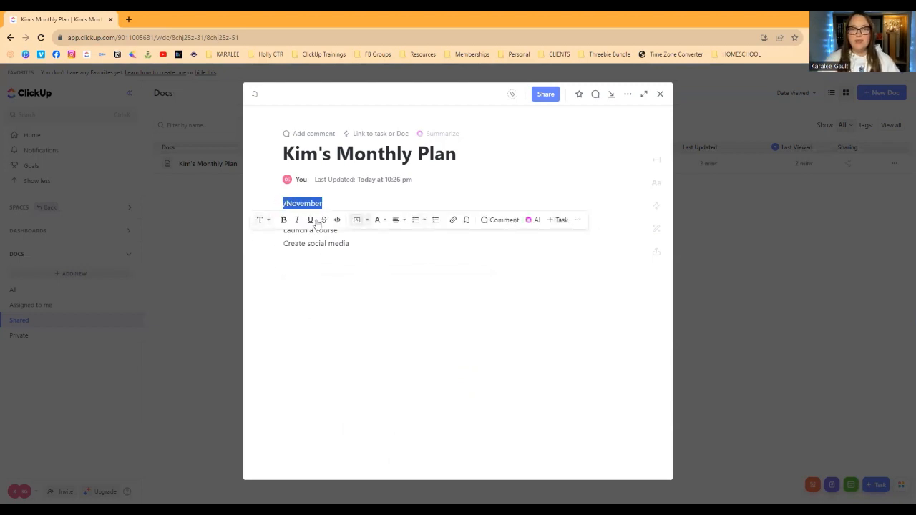
pyautogui.click(266, 222)
pyautogui.click(279, 274)
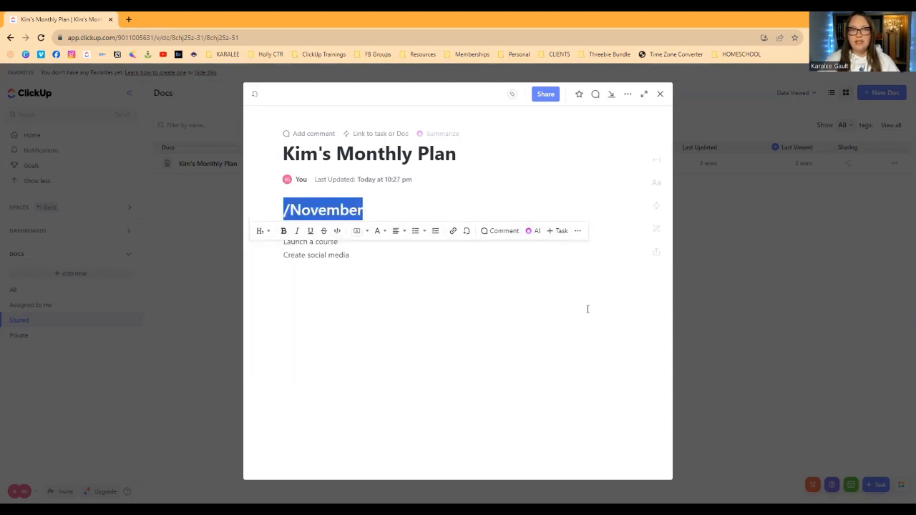
pyautogui.click(588, 309)
pyautogui.click(291, 211)
pyautogui.press('BackSpace')
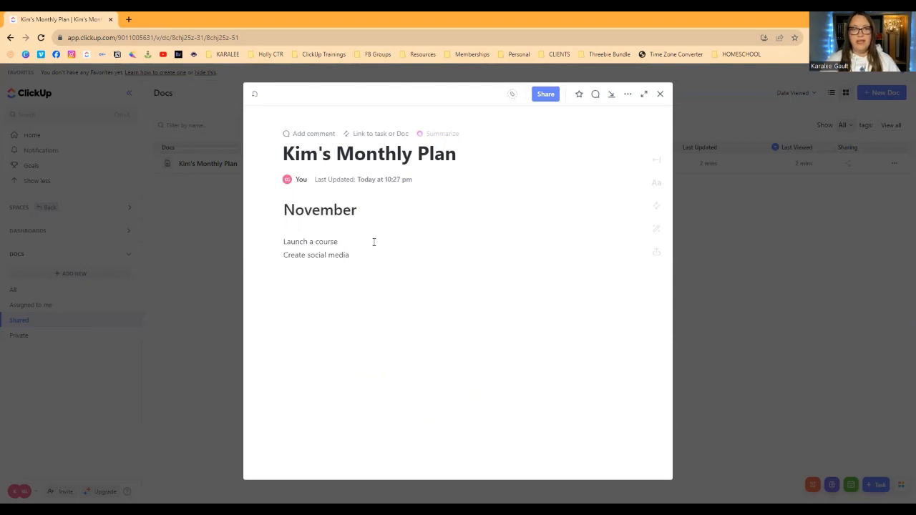
# Step: Apply an Orange Badge to the November heading
pyautogui.moveTo(360, 208); pyautogui.dragTo(264, 212)
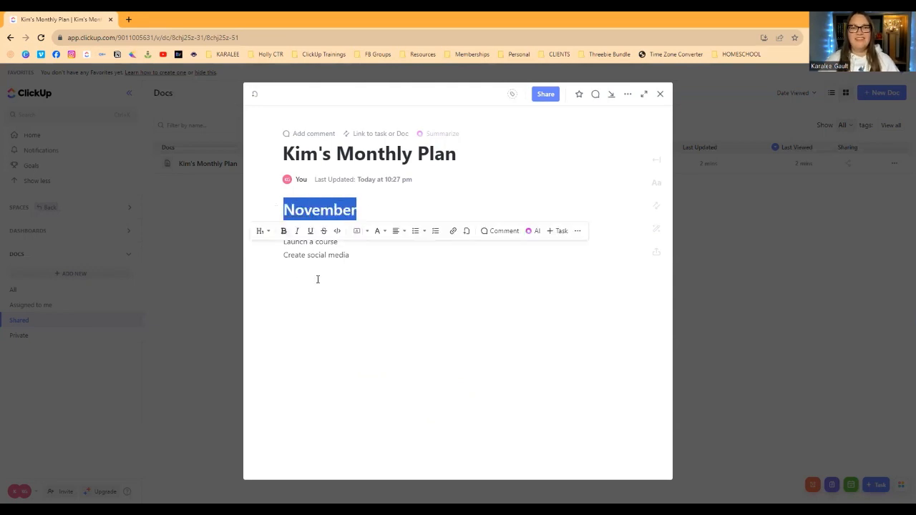
pyautogui.click(367, 232)
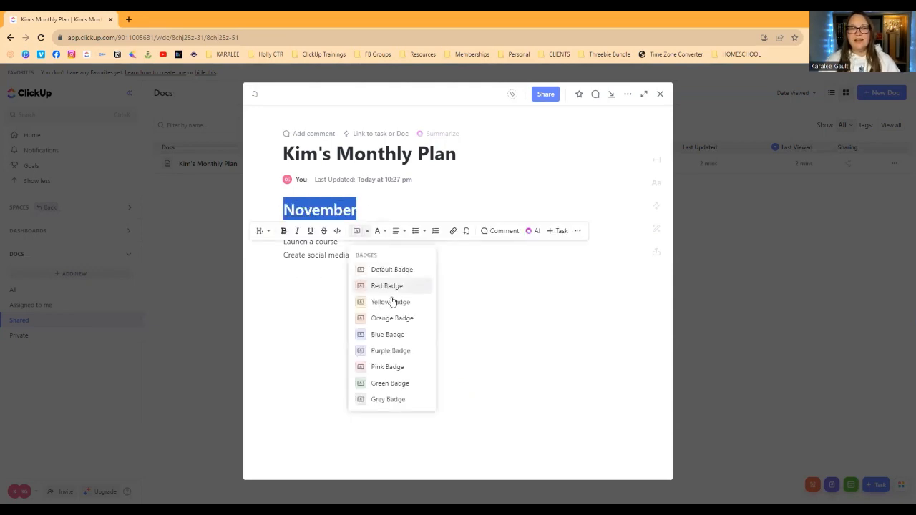
pyautogui.click(395, 319)
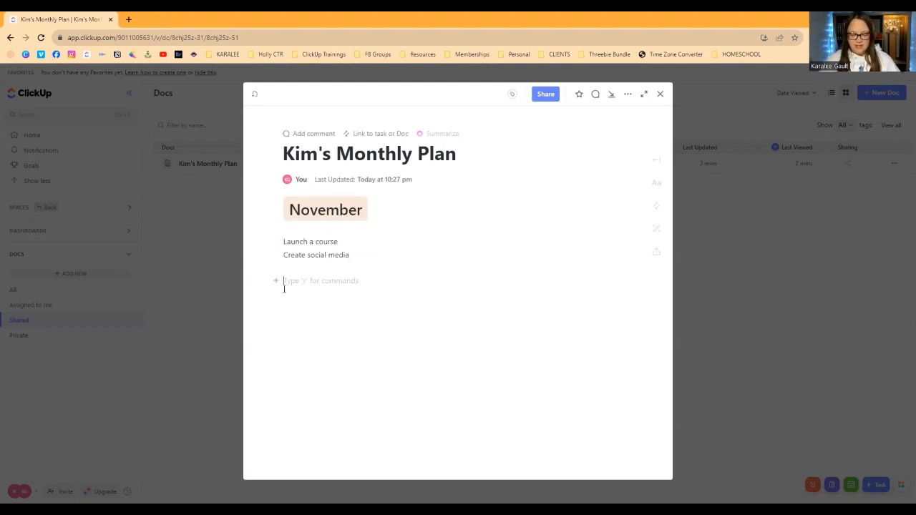
# Step: Insert a bulleted list on the empty line below "Create social media" using the slash command
pyautogui.write('/')
pyautogui.scroll(-1, 386, 349)
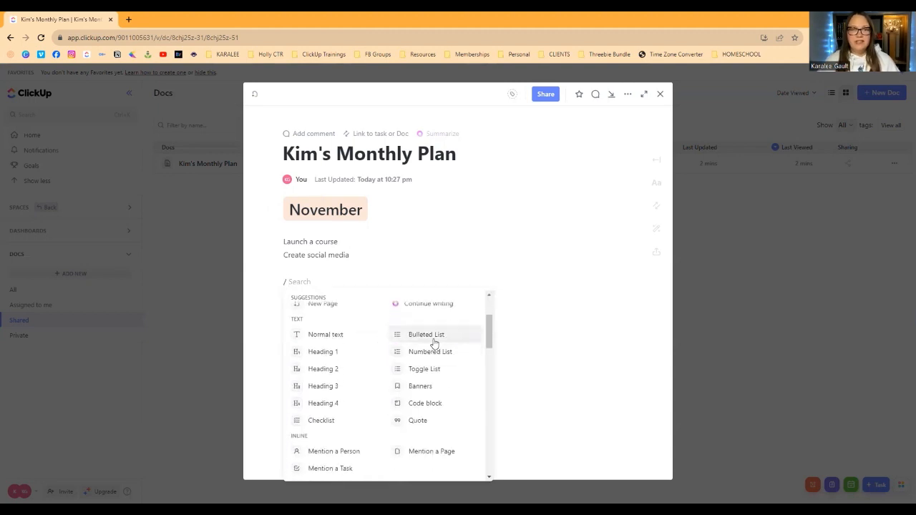
pyautogui.click(433, 339)
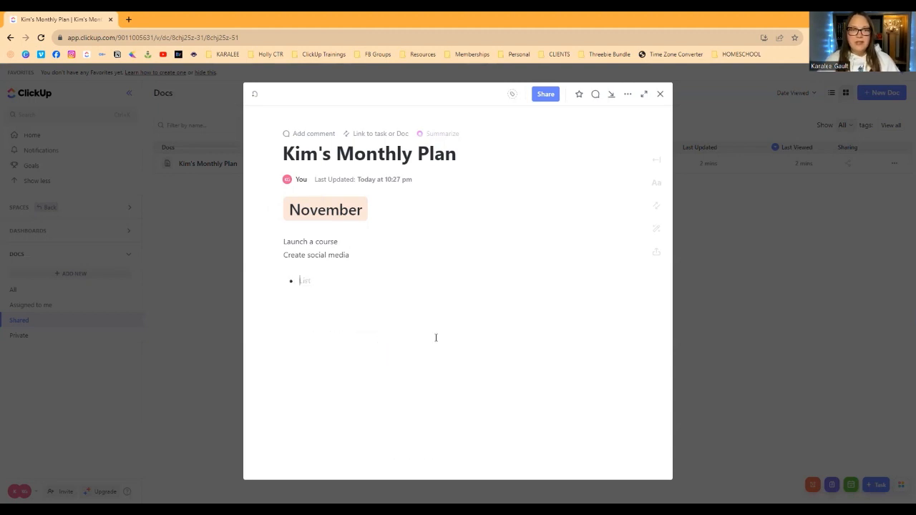
# Step: Convert the "Launch a course" and "Create social media" lines to a bulleted list and delete the empty bullet below them
pyautogui.click(286, 243)
pyautogui.moveTo(349, 255); pyautogui.dragTo(279, 244)
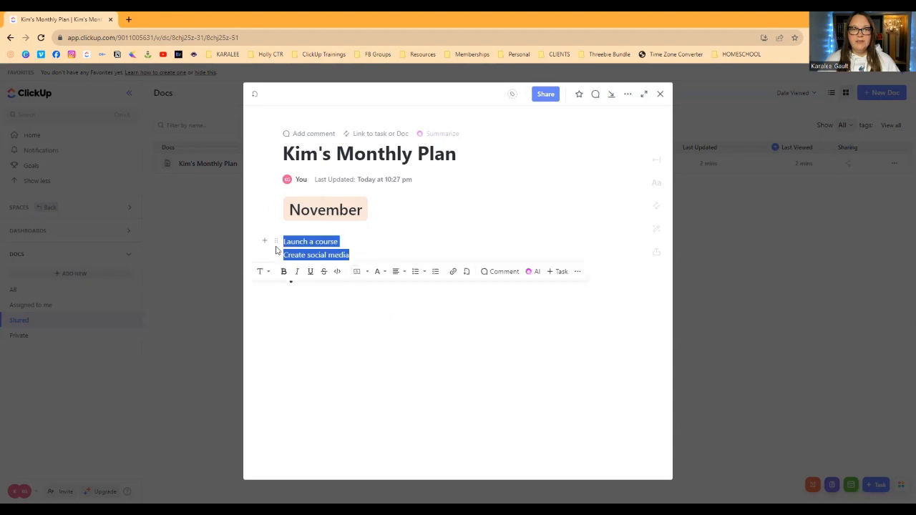
pyautogui.click(415, 272)
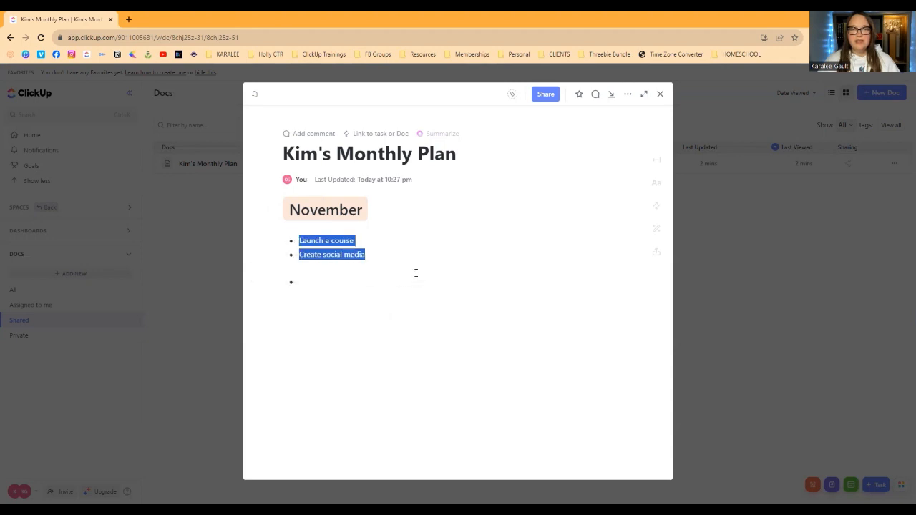
pyautogui.click(305, 282)
pyautogui.press('BackSpace')
pyautogui.press('BackSpace')
pyautogui.press('BackSpace')
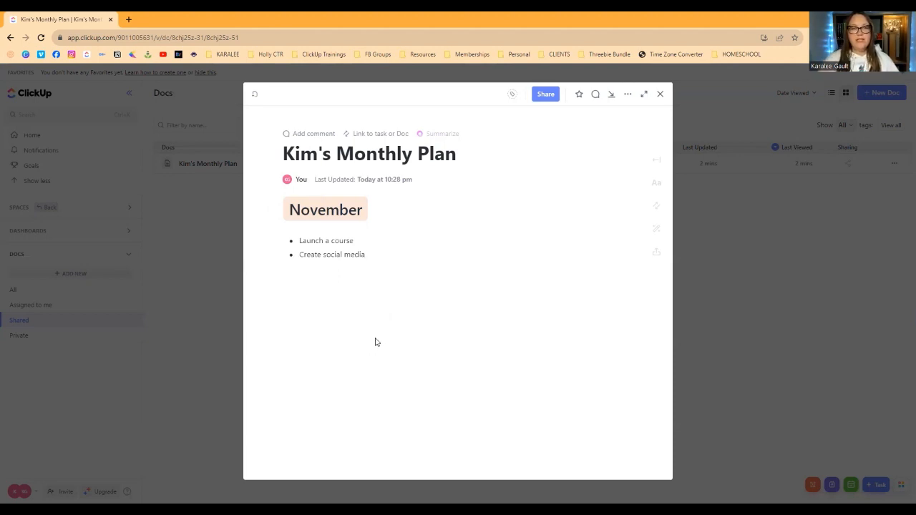
# Step: Examine the slash command options on a new line below the list, from inline mentions and embeds to badges, and remove the slash
pyautogui.press('Return')
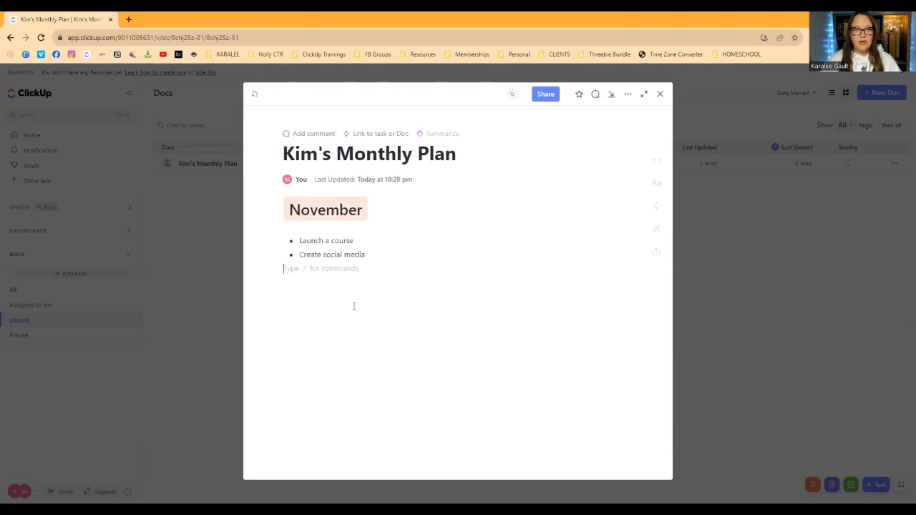
pyautogui.press('Return')
pyautogui.write('/')
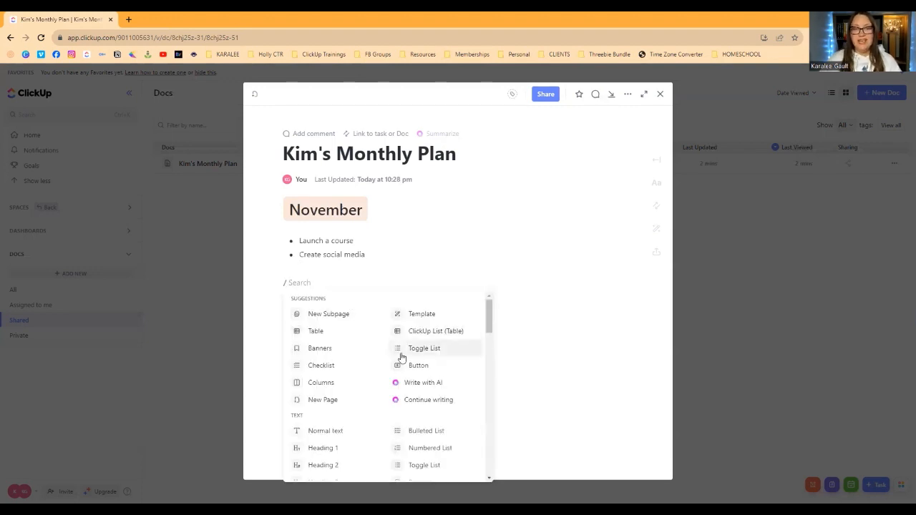
pyautogui.scroll(-3, 401, 354)
pyautogui.scroll(-4, 383, 404)
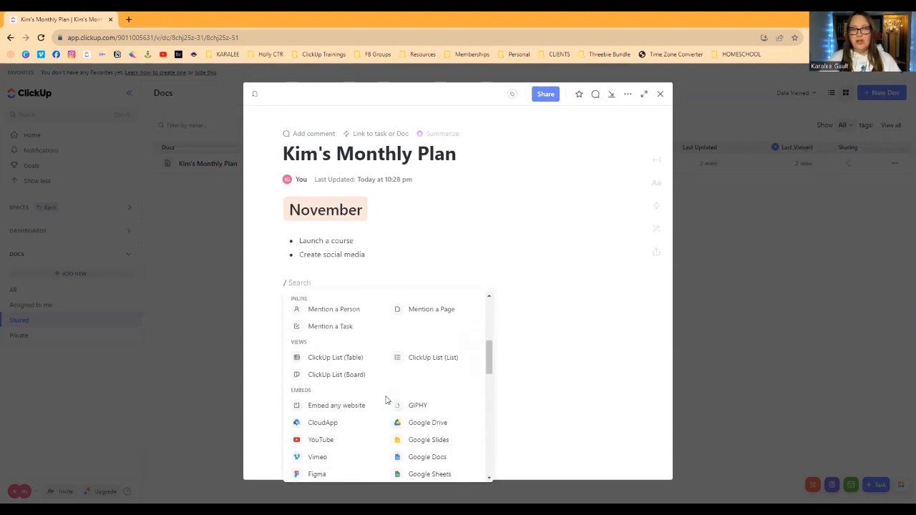
pyautogui.scroll(1, 385, 397)
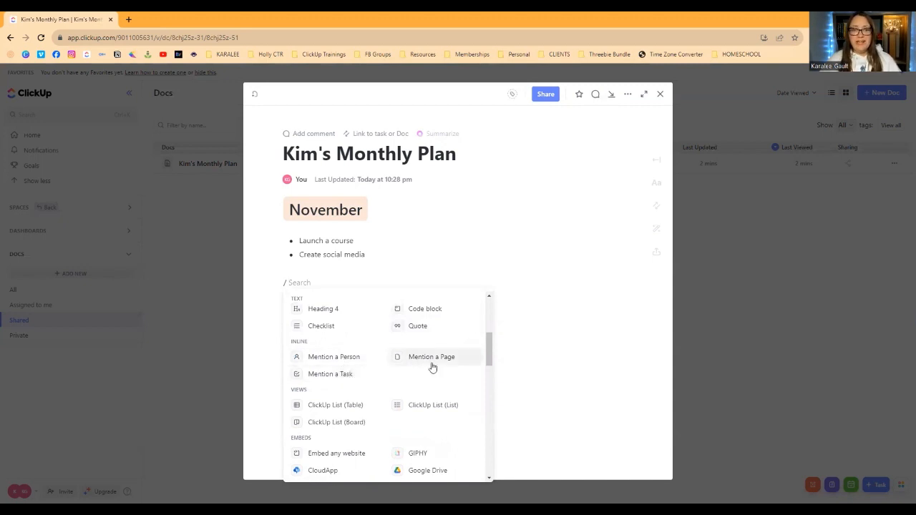
pyautogui.scroll(-2, 431, 368)
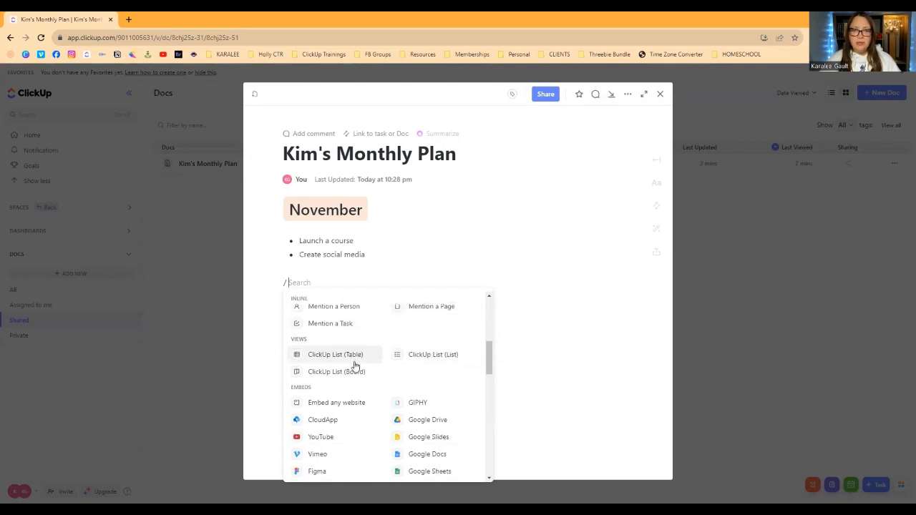
pyautogui.scroll(-1, 355, 365)
pyautogui.scroll(-1, 350, 361)
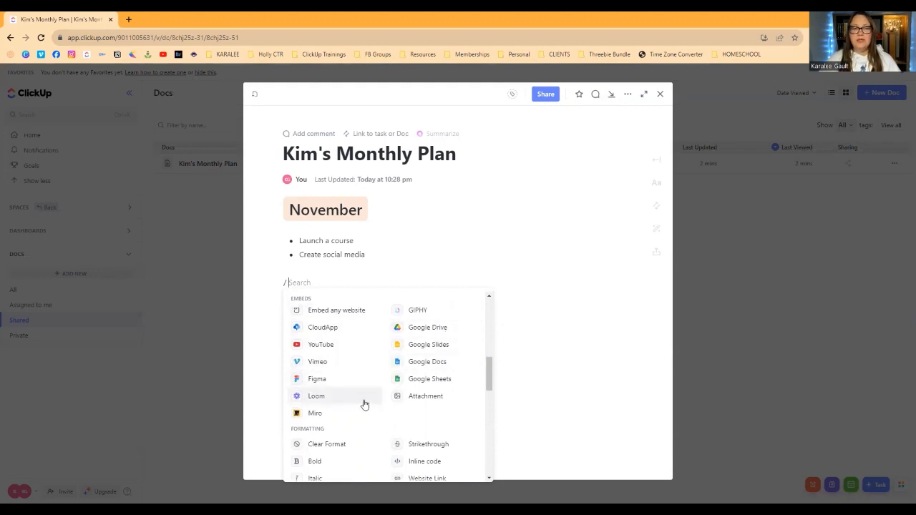
pyautogui.scroll(-2, 379, 408)
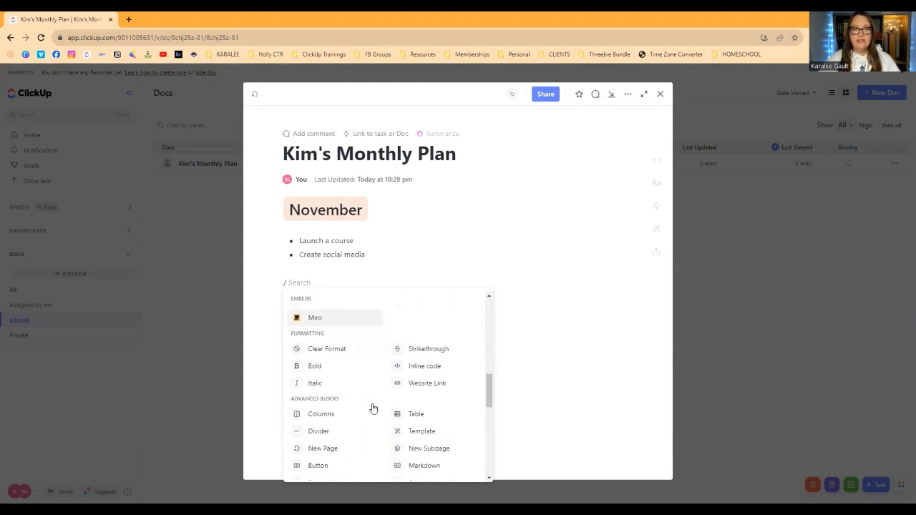
pyautogui.scroll(-3, 436, 396)
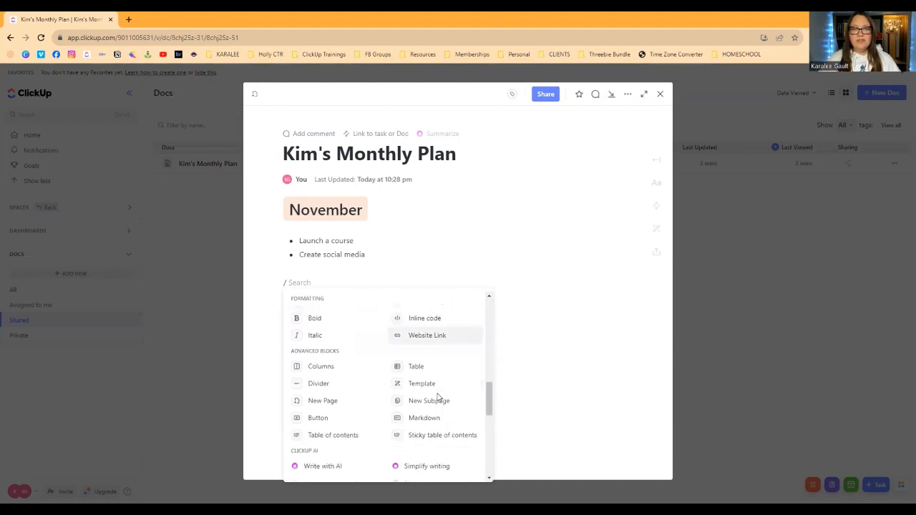
pyautogui.scroll(-3, 433, 400)
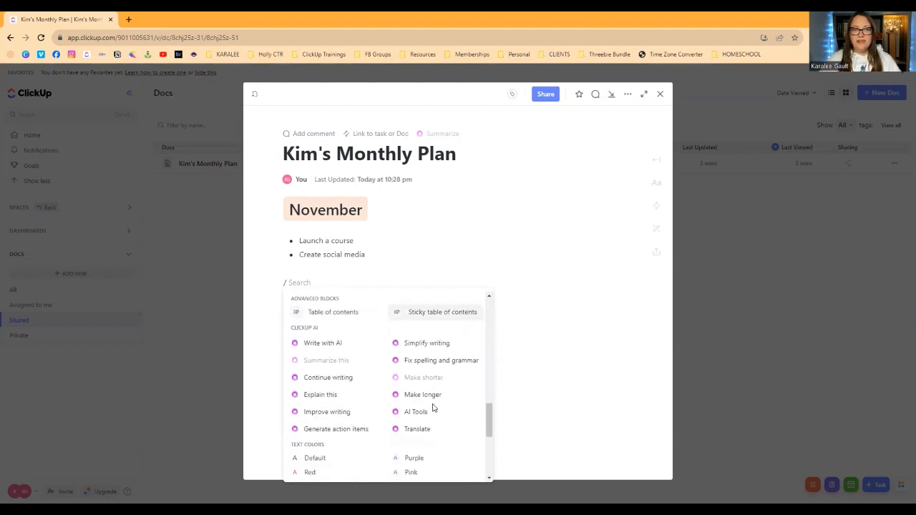
pyautogui.scroll(-1, 422, 387)
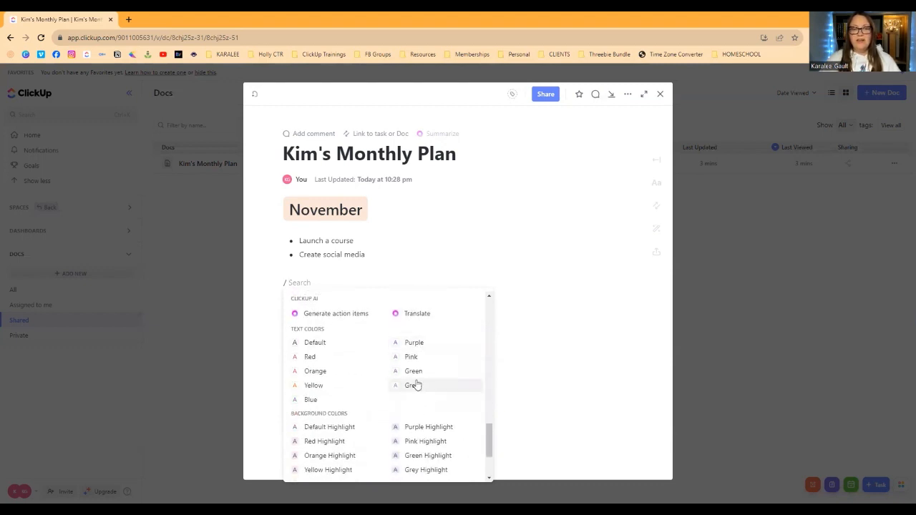
pyautogui.scroll(-2, 327, 377)
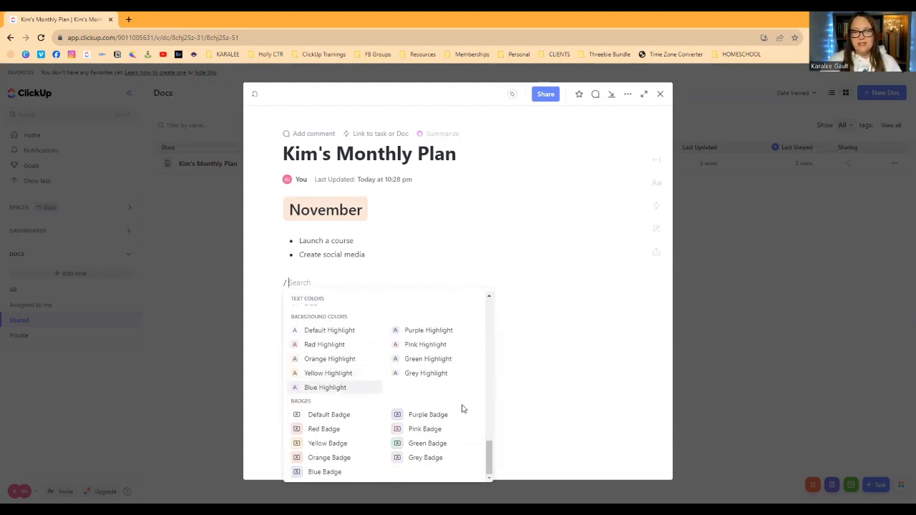
pyautogui.click(553, 380)
pyautogui.click(318, 280)
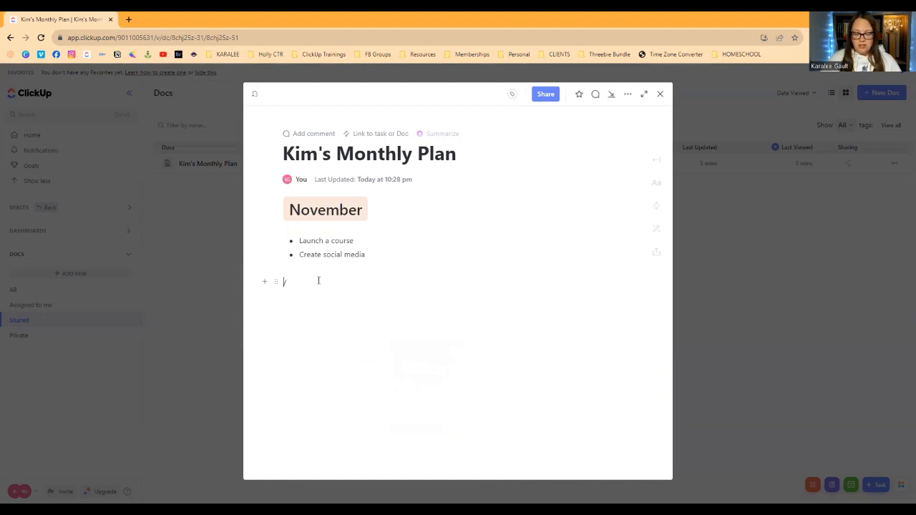
pyautogui.press('BackSpace')
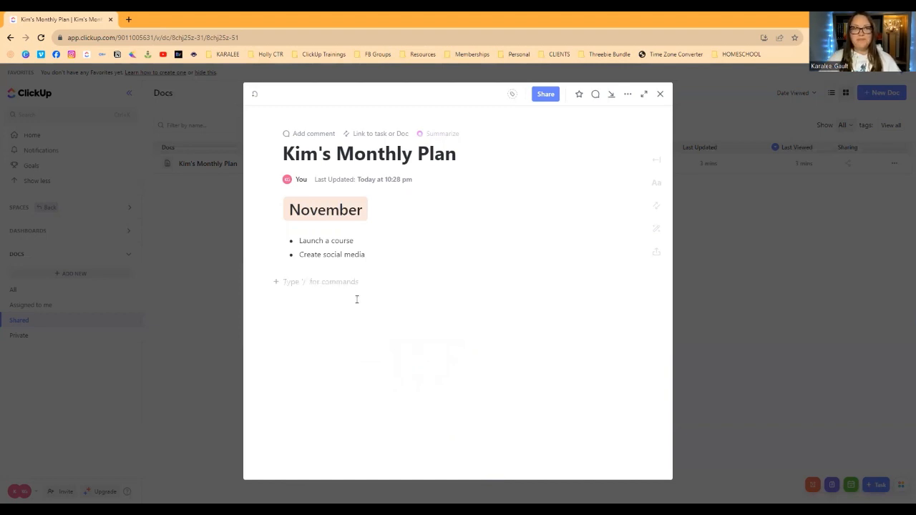
# Step: View the insert options offered beside the empty line below the list, then dismiss them and clear the slash
pyautogui.click(276, 283)
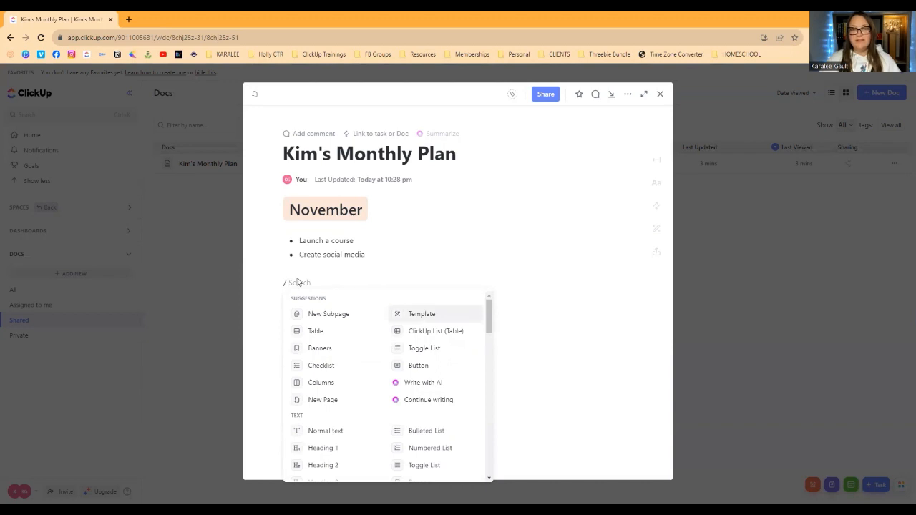
pyautogui.click(301, 282)
pyautogui.click(310, 286)
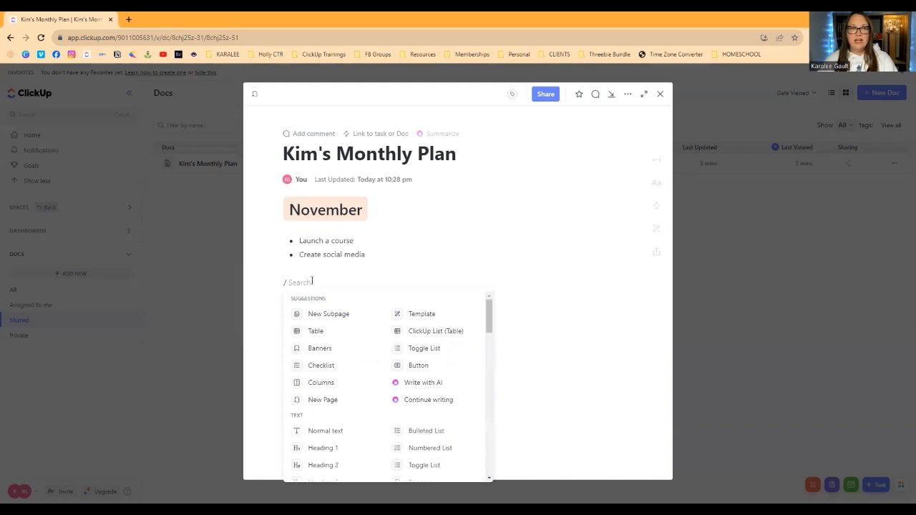
pyautogui.press('Escape')
pyautogui.press('BackSpace')
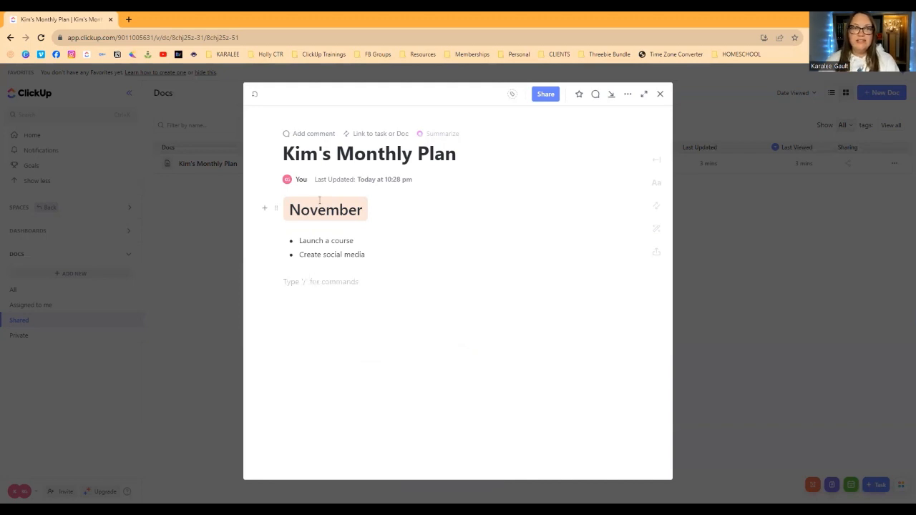
# Step: Look at the doc's comments, then reopen the doc and check its options for linking to a task or Doc
pyautogui.click(311, 136)
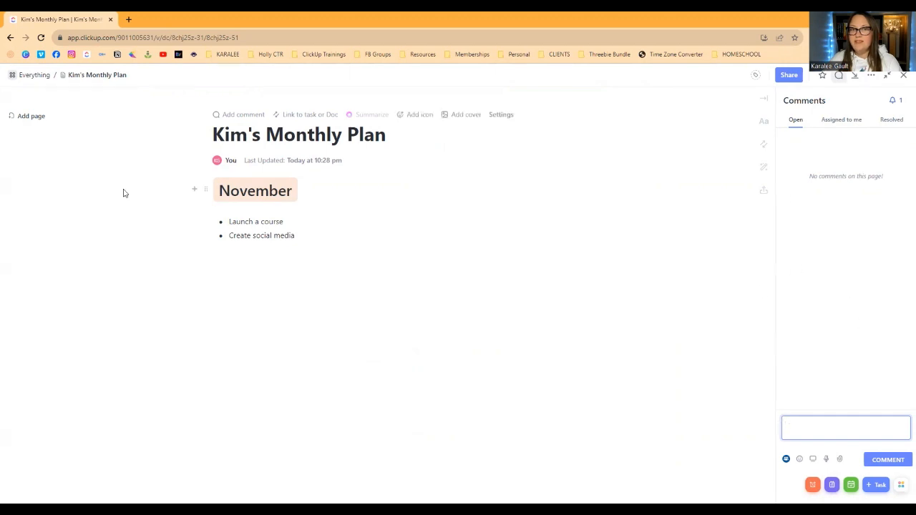
pyautogui.click(903, 75)
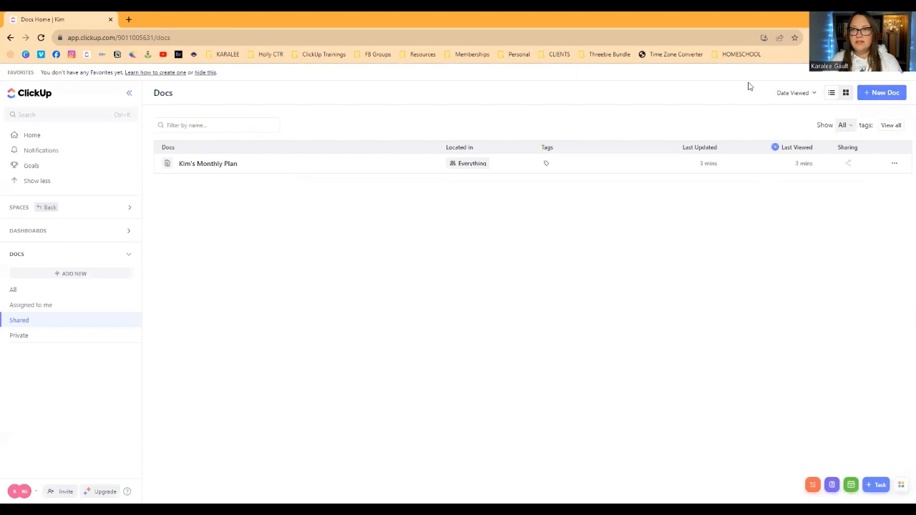
pyautogui.click(225, 165)
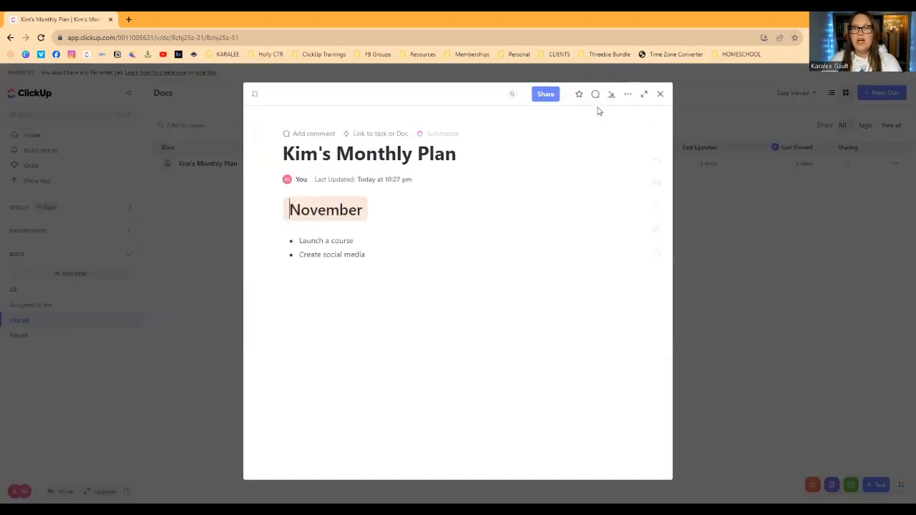
pyautogui.click(368, 138)
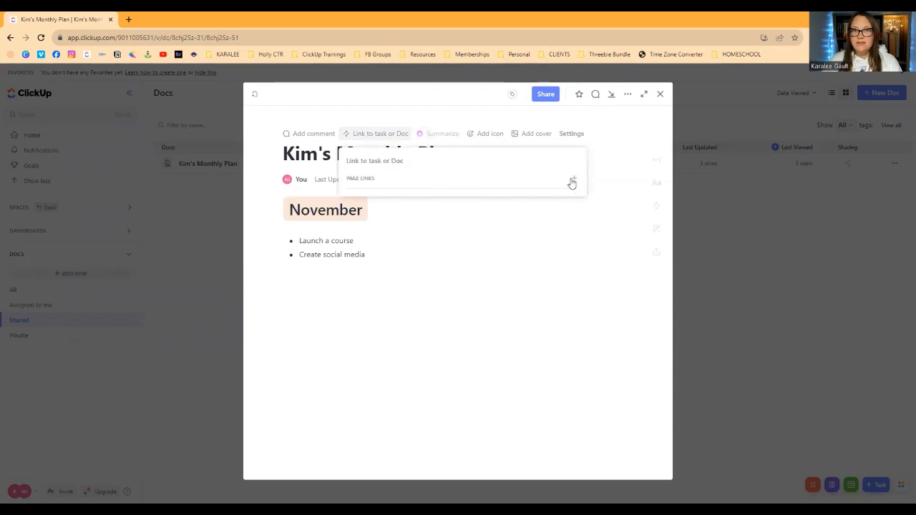
pyautogui.click(427, 116)
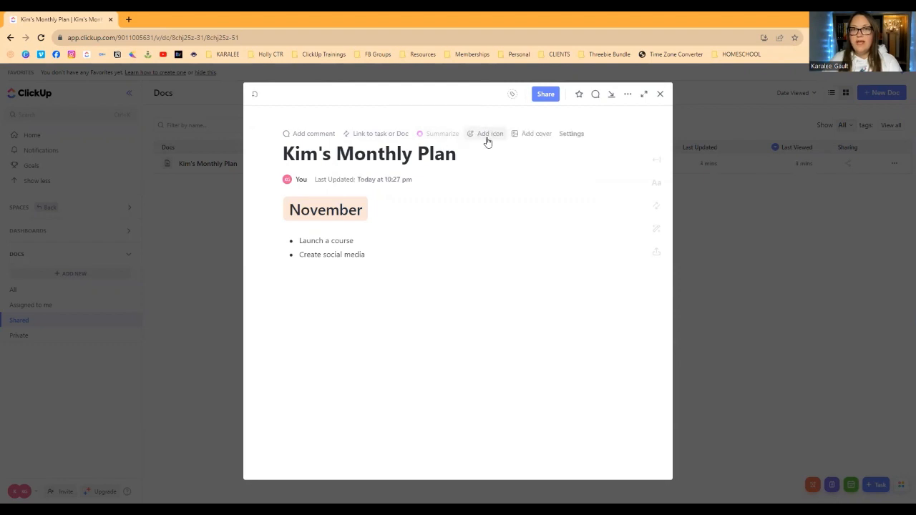
# Step: Add an orange heart emoji as the doc's icon and set its cover to solid orange
pyautogui.click(487, 138)
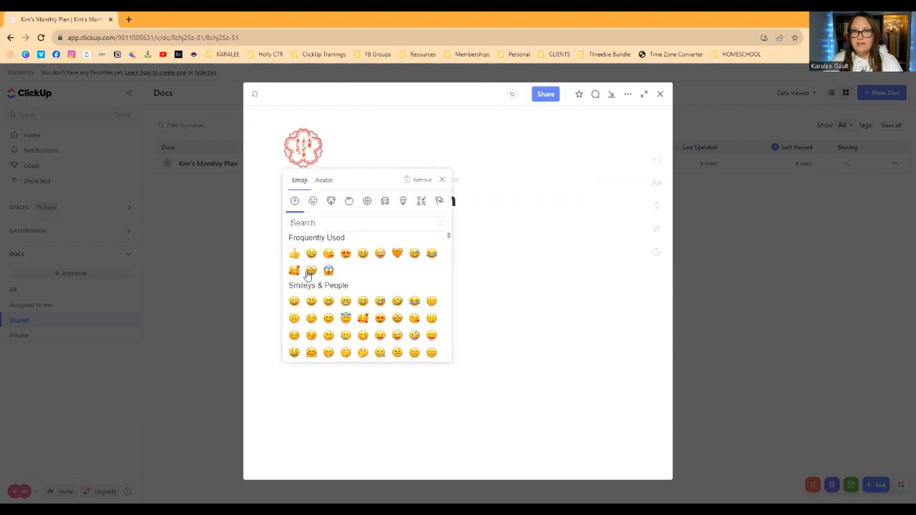
pyautogui.click(395, 253)
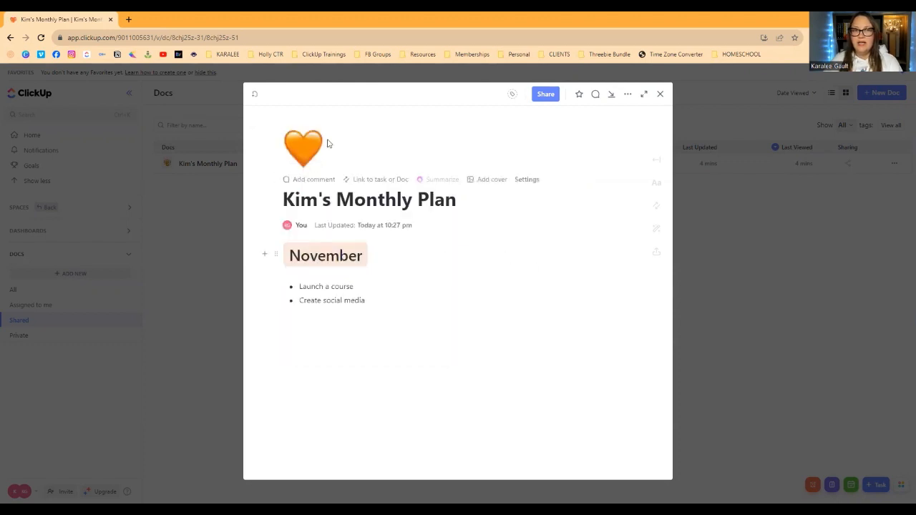
pyautogui.click(501, 185)
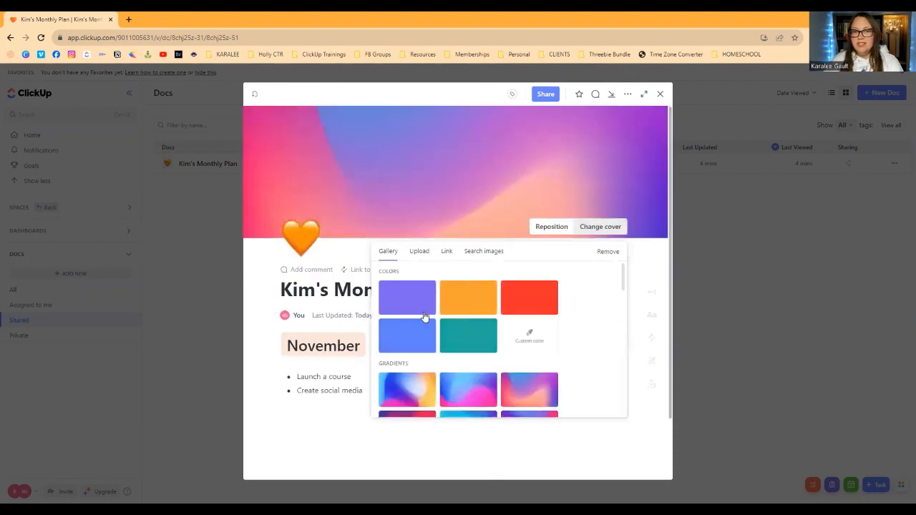
pyautogui.click(452, 308)
pyautogui.moveTo(573, 143)
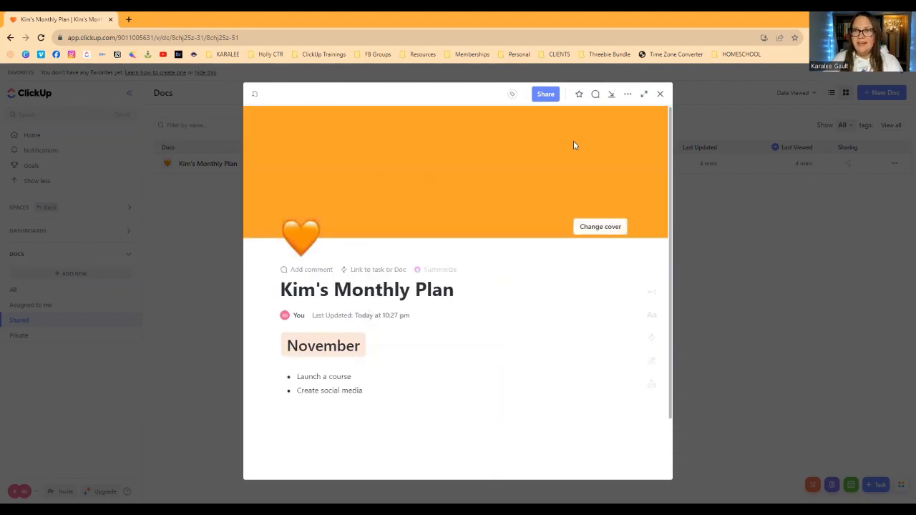
# Step: Examine the doc's page settings, covering font, page width, header elements, protection, stats and focus mode
pyautogui.scroll(-1, 556, 234)
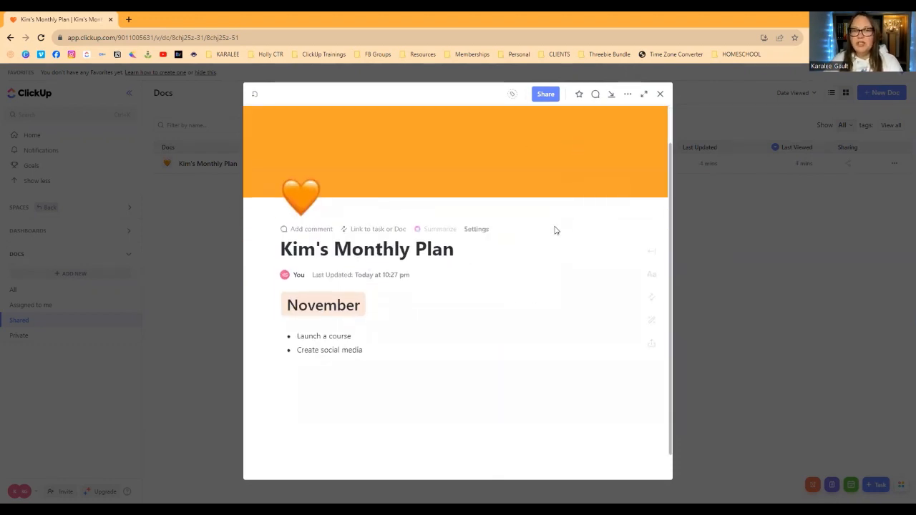
pyautogui.click(476, 229)
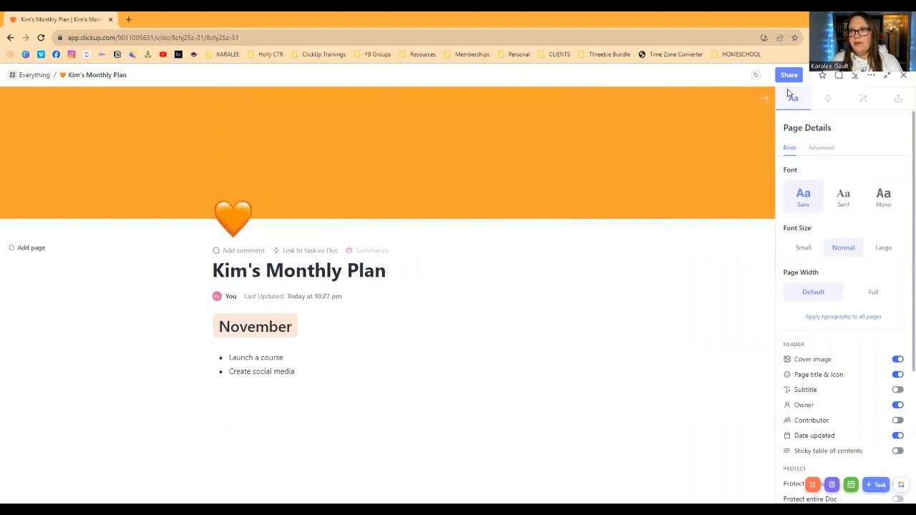
pyautogui.scroll(-3, 837, 337)
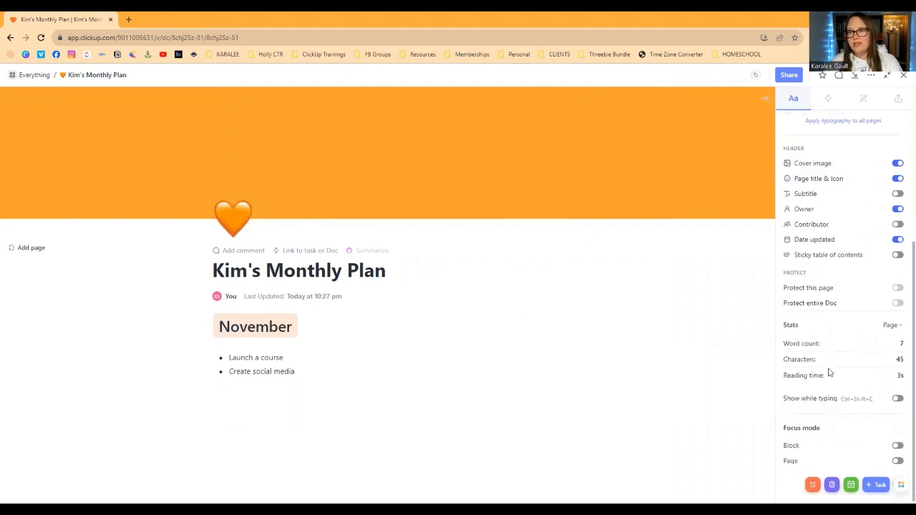
pyautogui.scroll(-1, 836, 337)
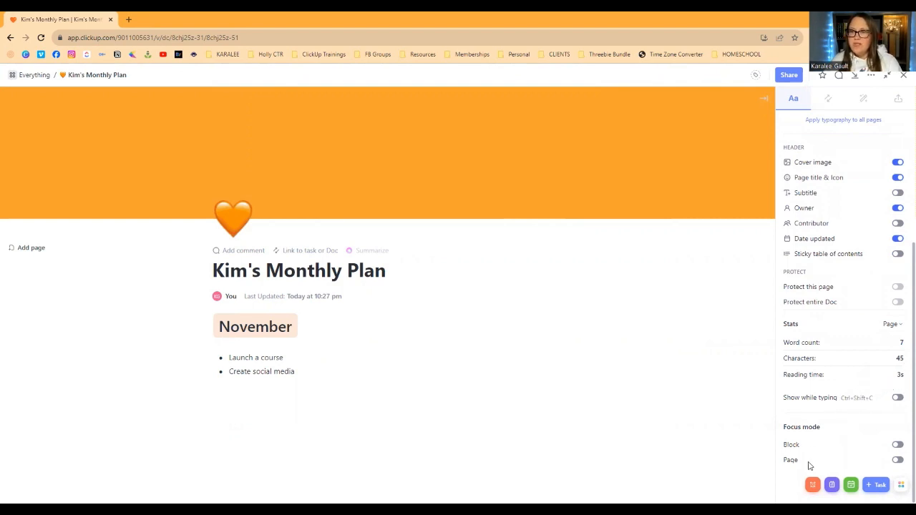
pyautogui.scroll(2, 830, 369)
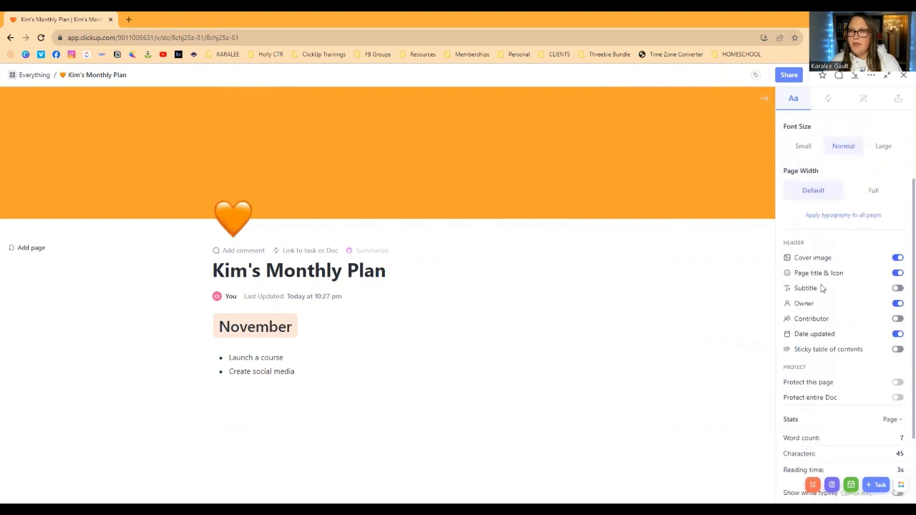
pyautogui.scroll(2, 824, 365)
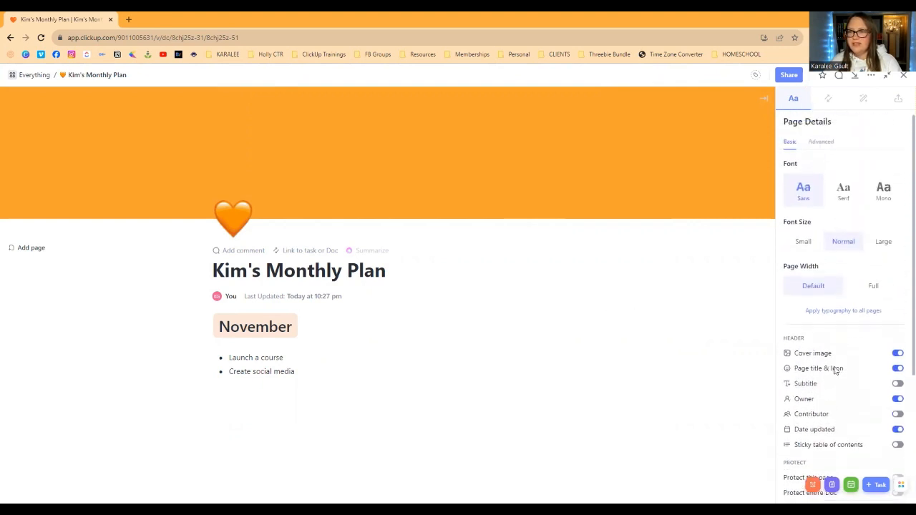
pyautogui.scroll(1, 838, 288)
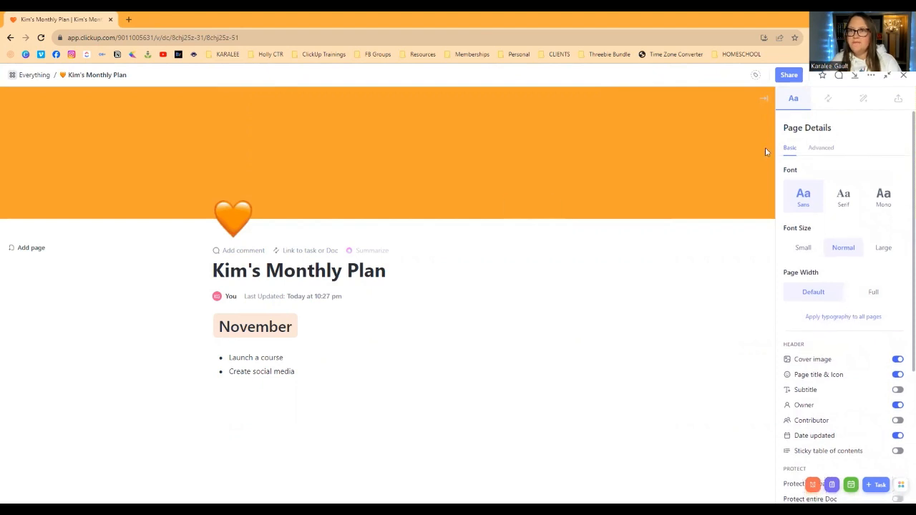
# Step: Return the doc to its smaller window, try to enable link sharing with anyone, and copy the doc's private link
pyautogui.click(855, 77)
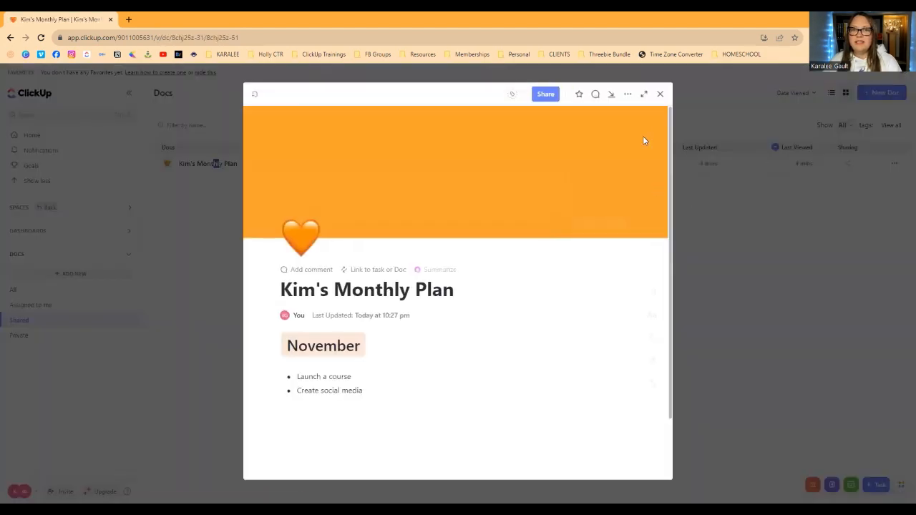
pyautogui.click(546, 95)
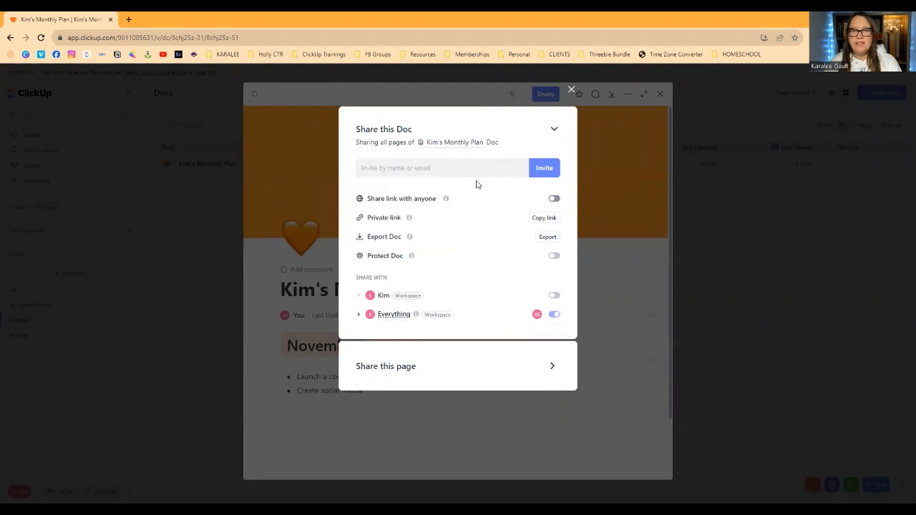
pyautogui.click(554, 200)
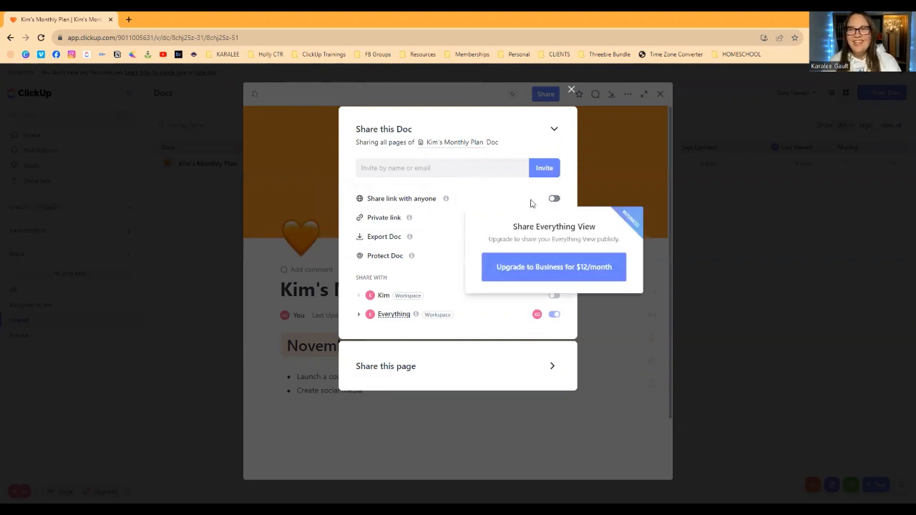
pyautogui.click(545, 218)
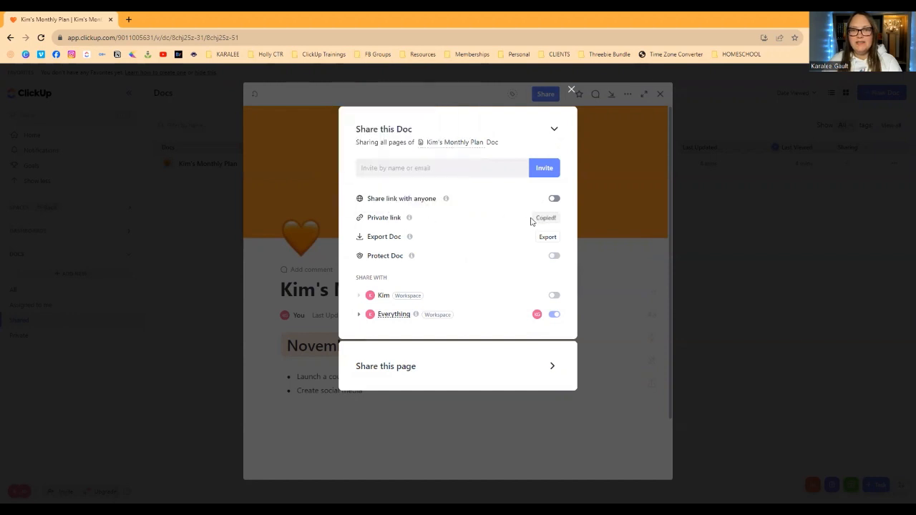
pyautogui.moveTo(409, 217)
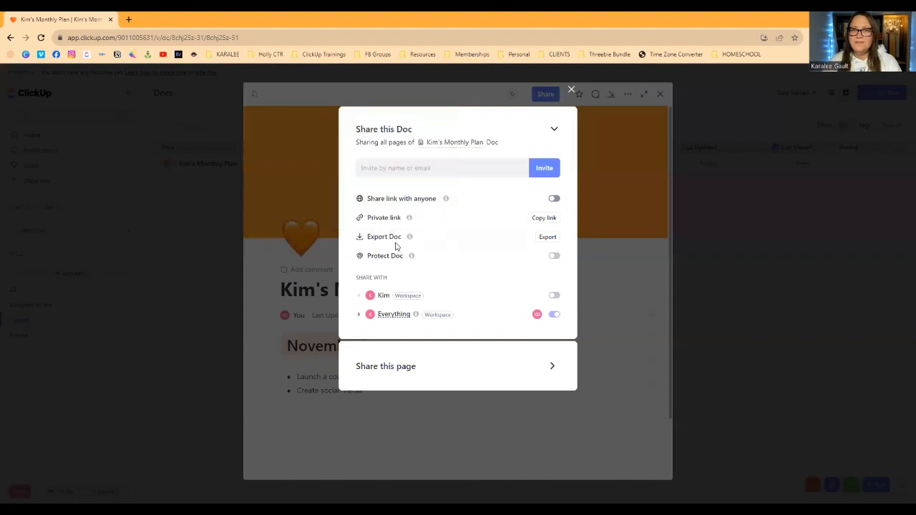
# Step: Check the doc's export formats and the sharing options for the single page, then close the sharing dialog
pyautogui.click(548, 238)
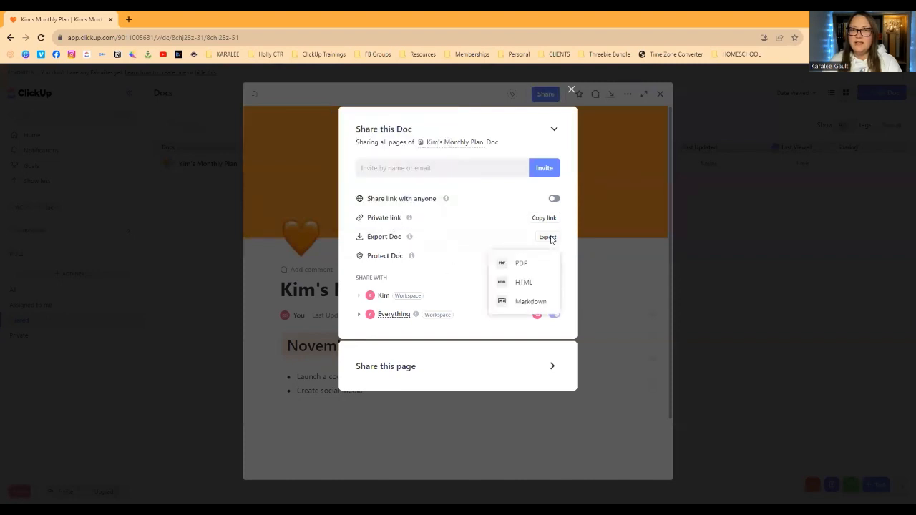
pyautogui.click(412, 269)
pyautogui.click(557, 363)
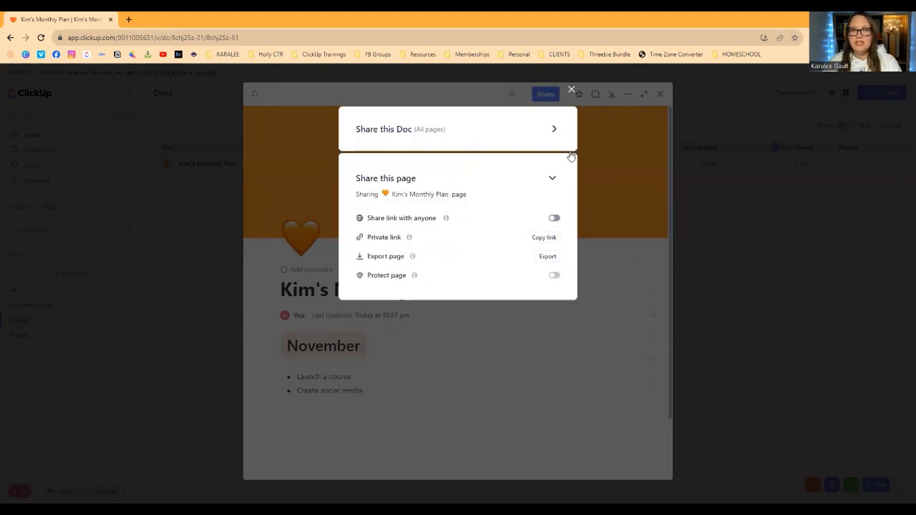
pyautogui.click(571, 90)
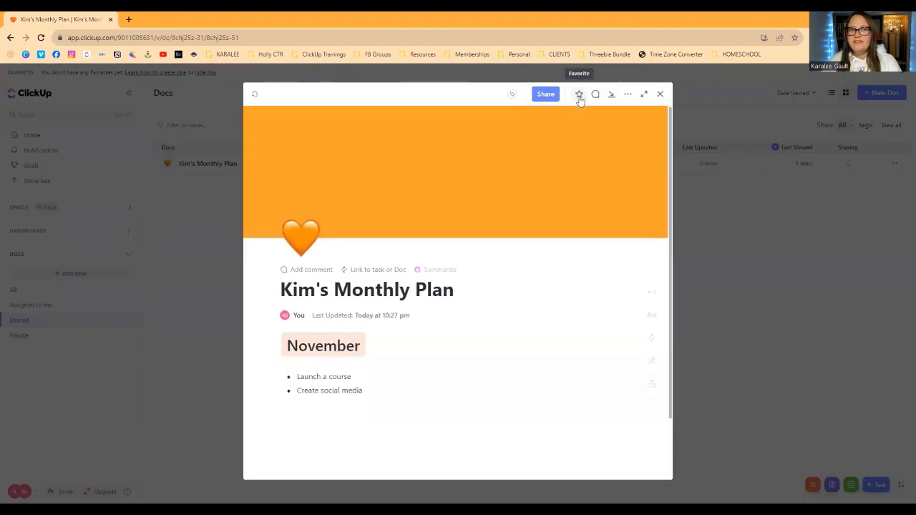
# Step: Look over the doc's additional settings, then close the doc to return to the Docs list
pyautogui.click(628, 94)
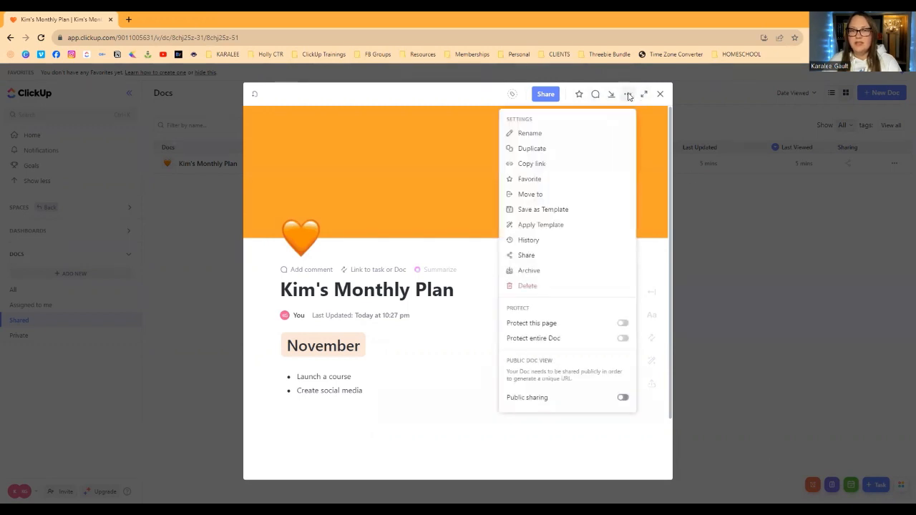
pyautogui.click(628, 95)
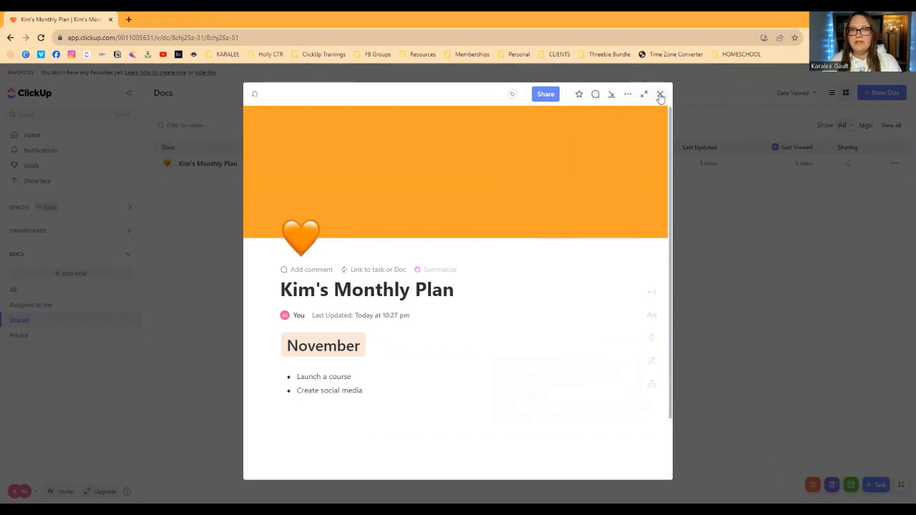
pyautogui.click(660, 95)
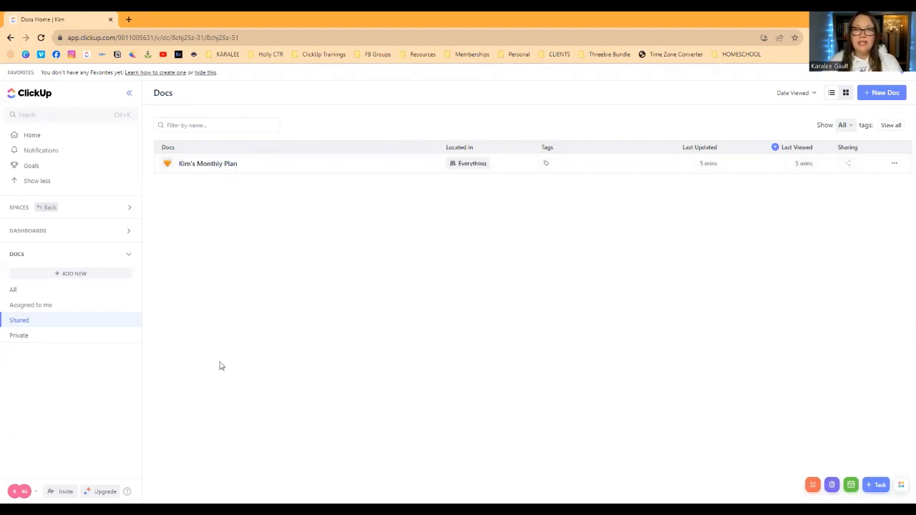
# Step: Expand the Daily Planner space, view its Action Items list, and open the space's overall list
pyautogui.click(72, 211)
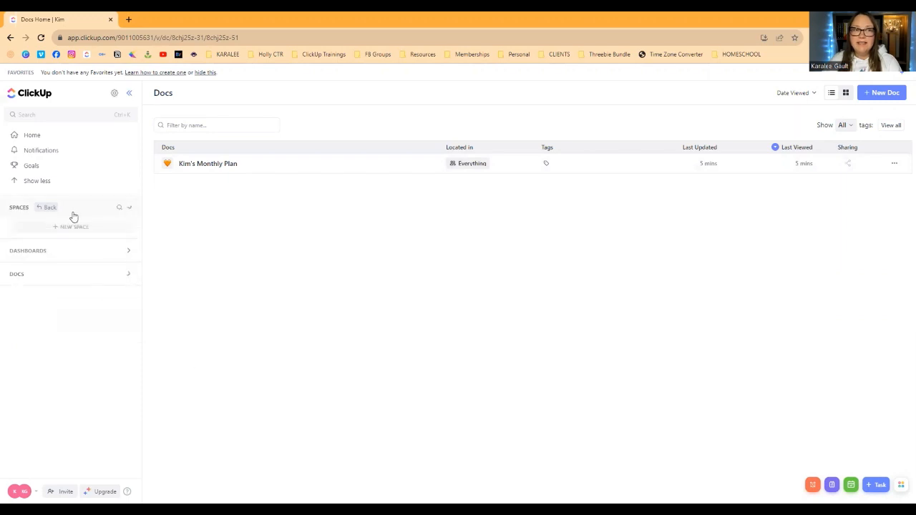
pyautogui.click(5, 259)
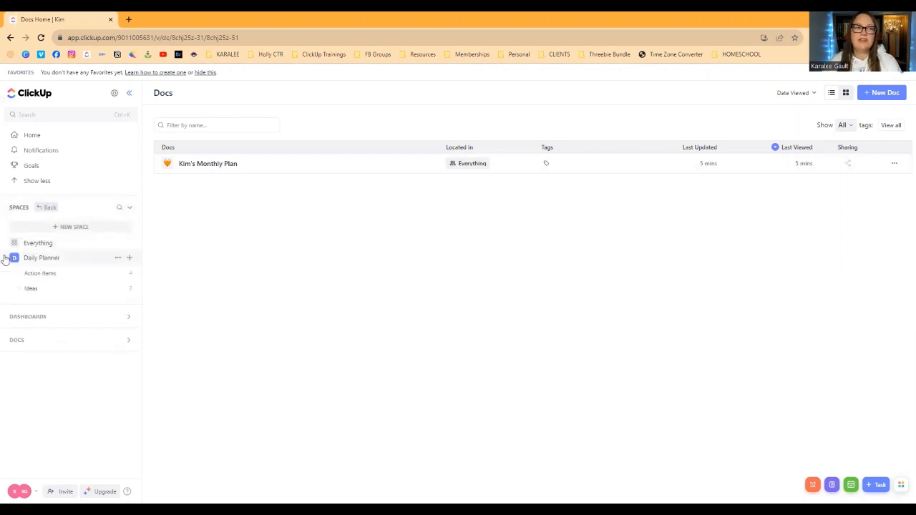
pyautogui.click(36, 281)
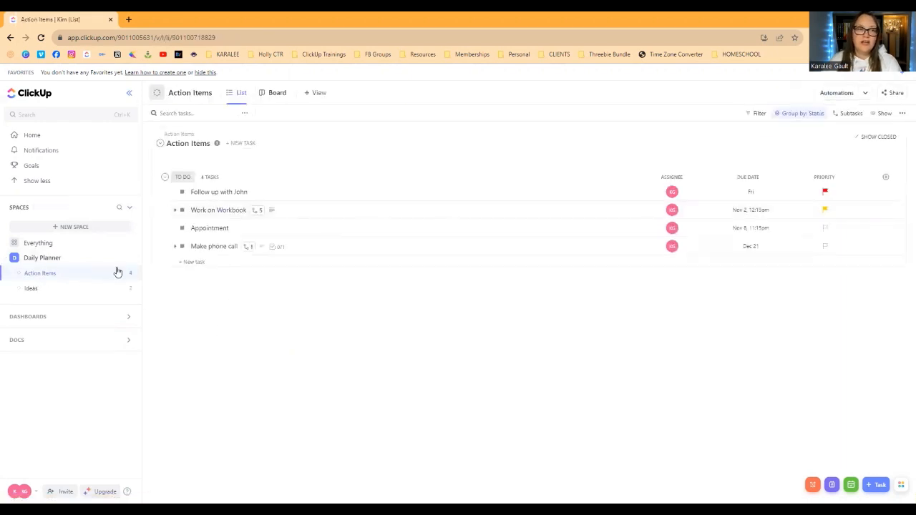
pyautogui.click(81, 261)
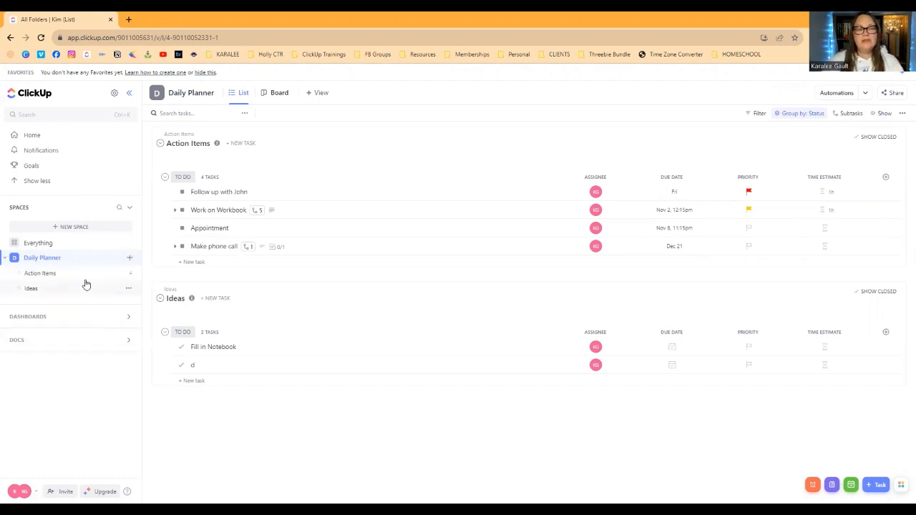
# Step: Add a new doc directly under the Daily Planner space, then delete it
pyautogui.click(131, 259)
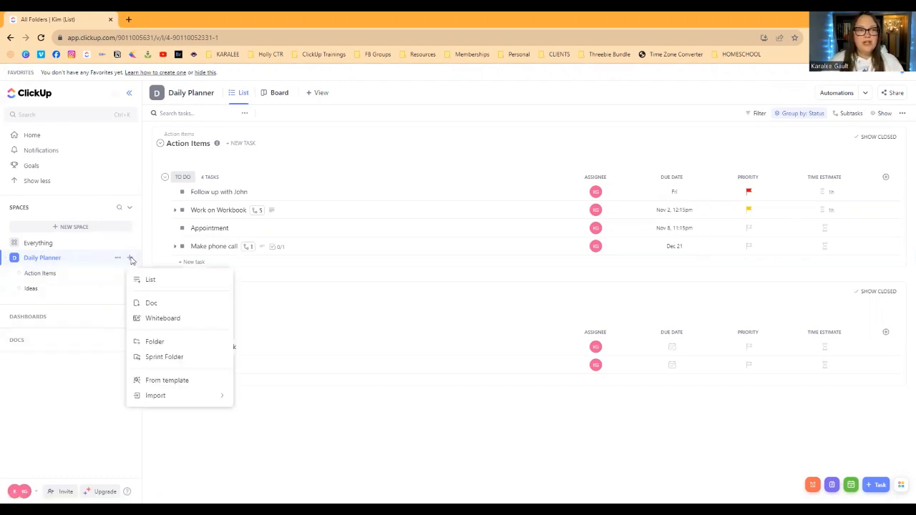
pyautogui.click(159, 304)
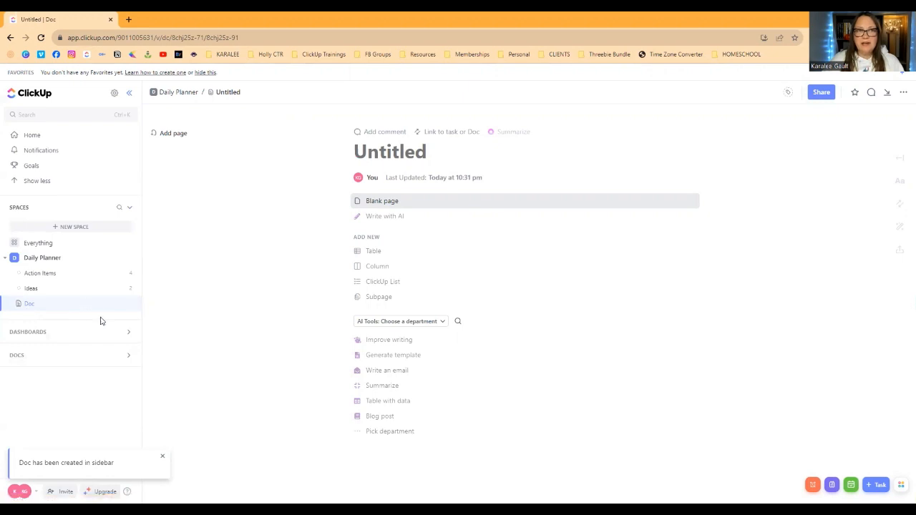
pyautogui.click(129, 304)
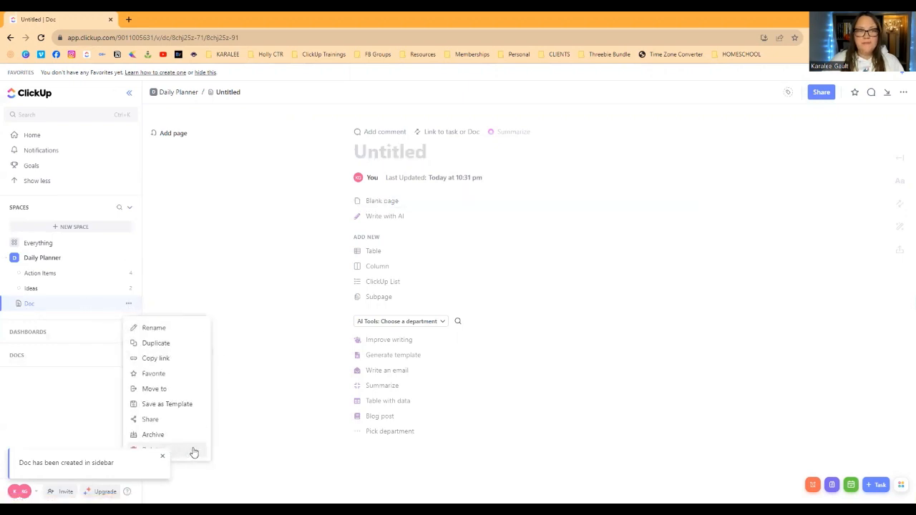
pyautogui.click(193, 450)
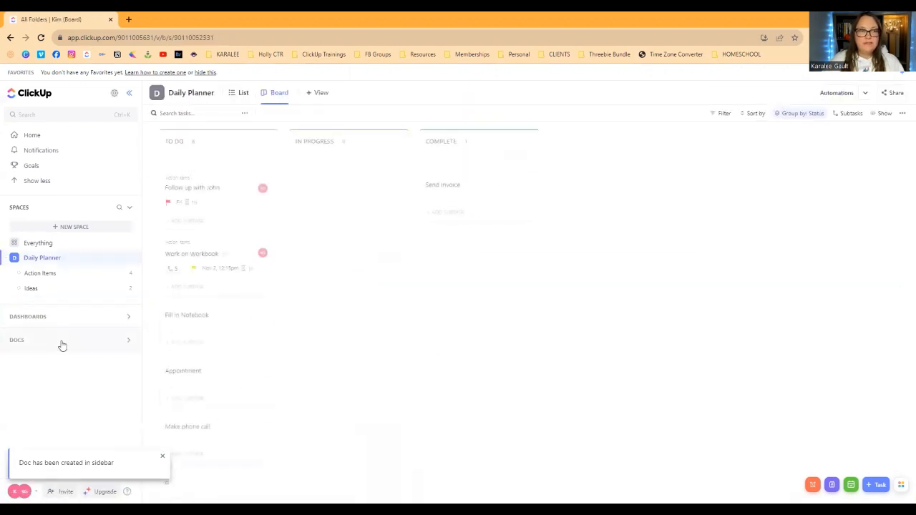
# Step: Move the monthly plan doc from Everything into the sidebar under the Daily Planner space and show it there
pyautogui.click(62, 341)
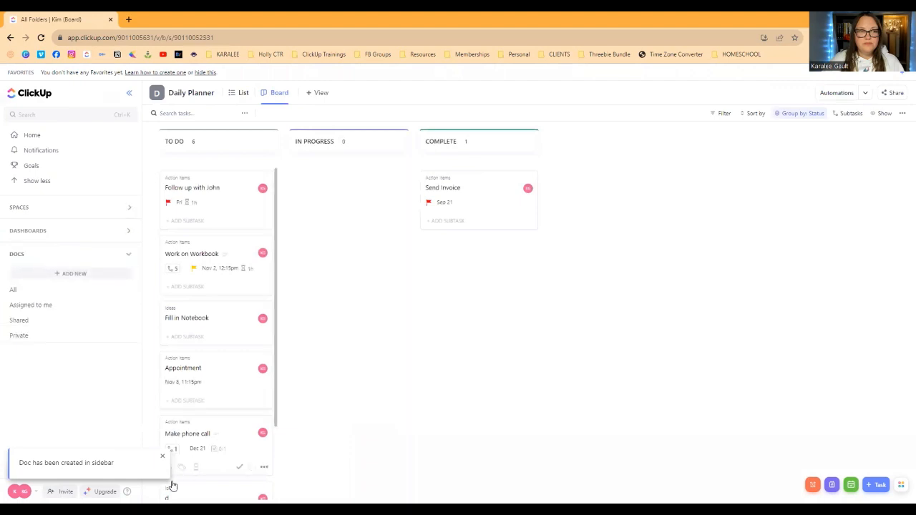
pyautogui.click(23, 293)
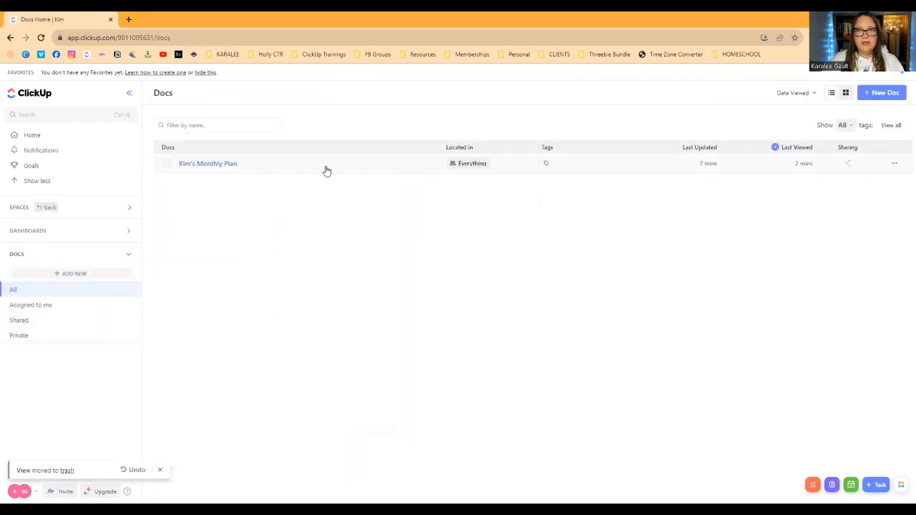
pyautogui.click(894, 164)
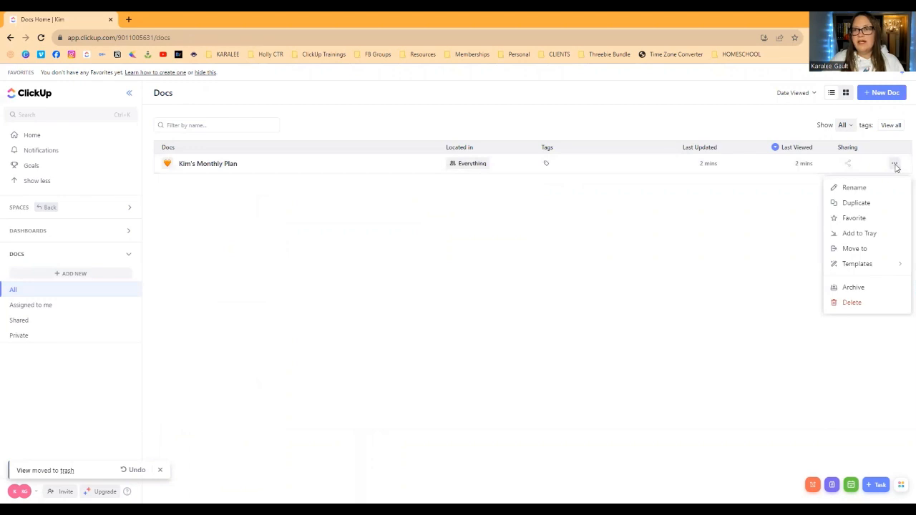
pyautogui.click(864, 255)
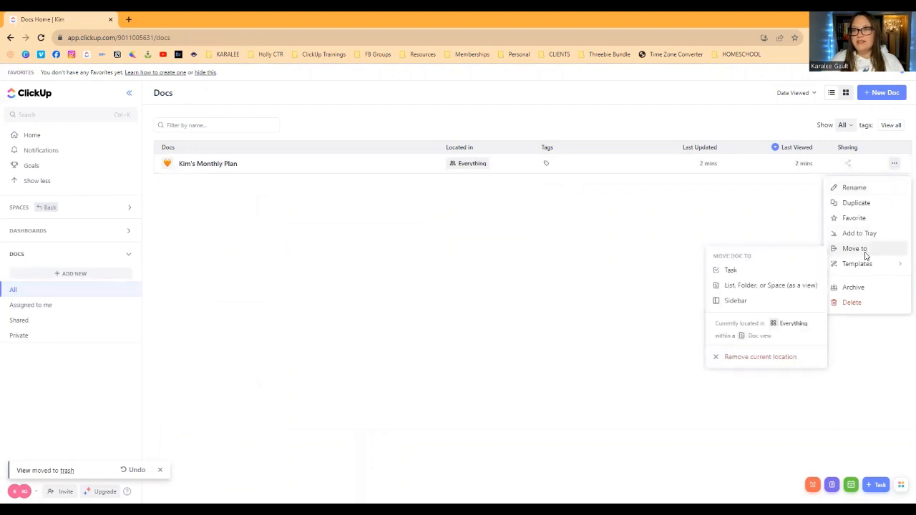
pyautogui.click(729, 303)
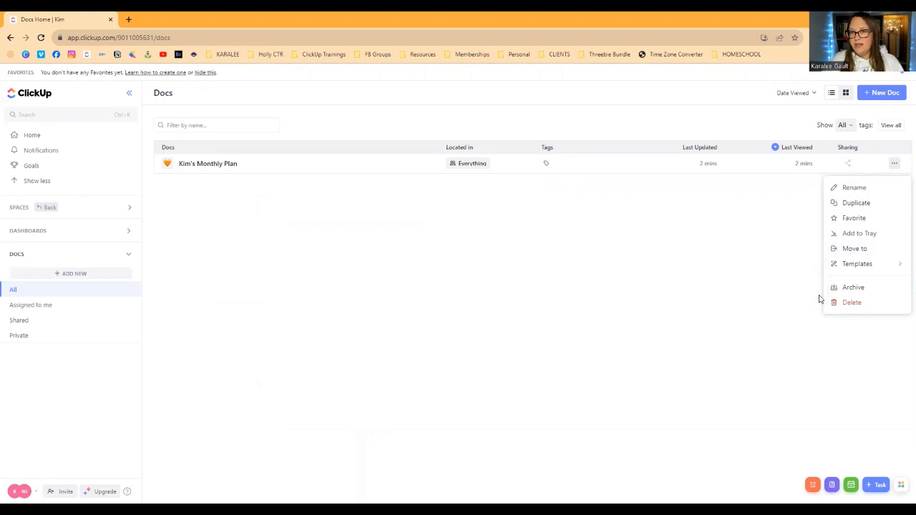
pyautogui.click(47, 208)
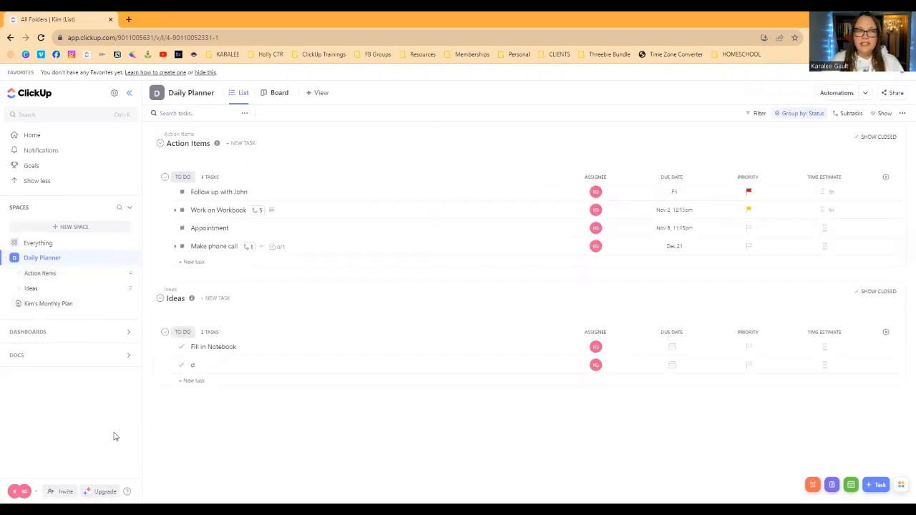
# Step: Add a Doc view named "vgbed" to the Action Items list, then delete that view
pyautogui.click(61, 277)
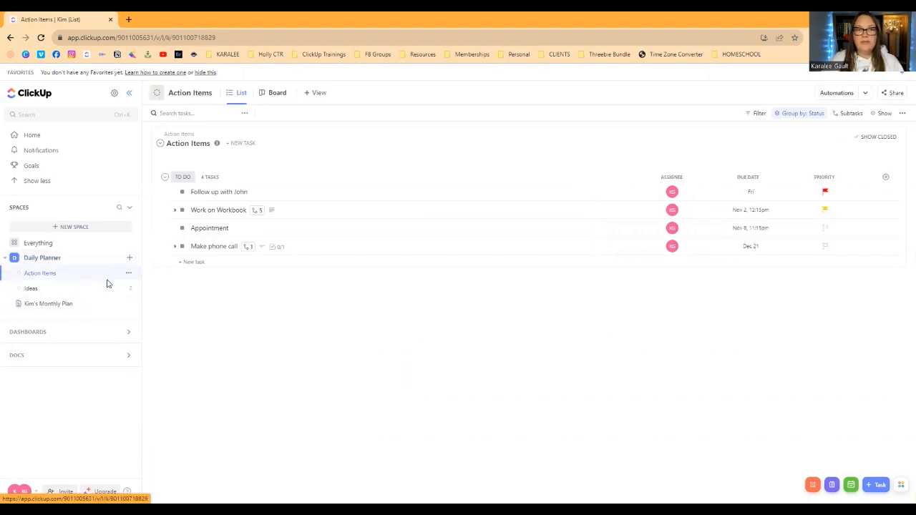
pyautogui.click(316, 93)
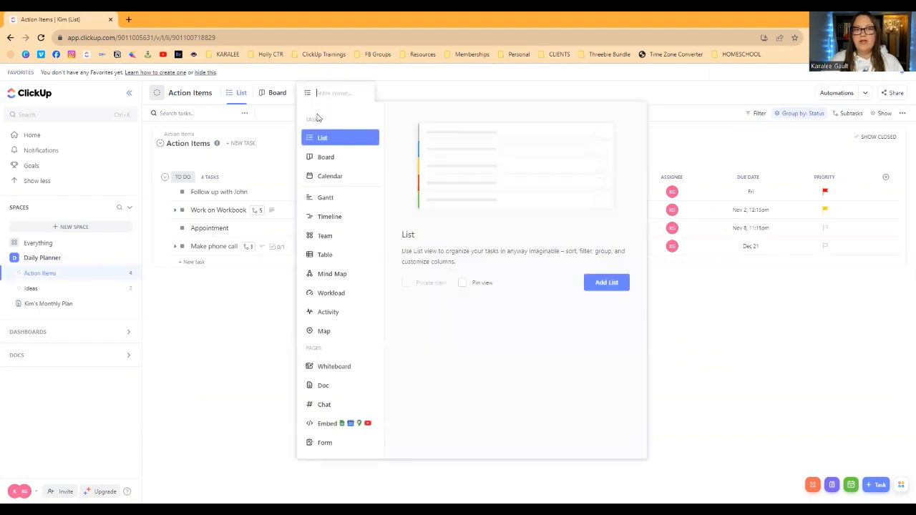
pyautogui.click(328, 391)
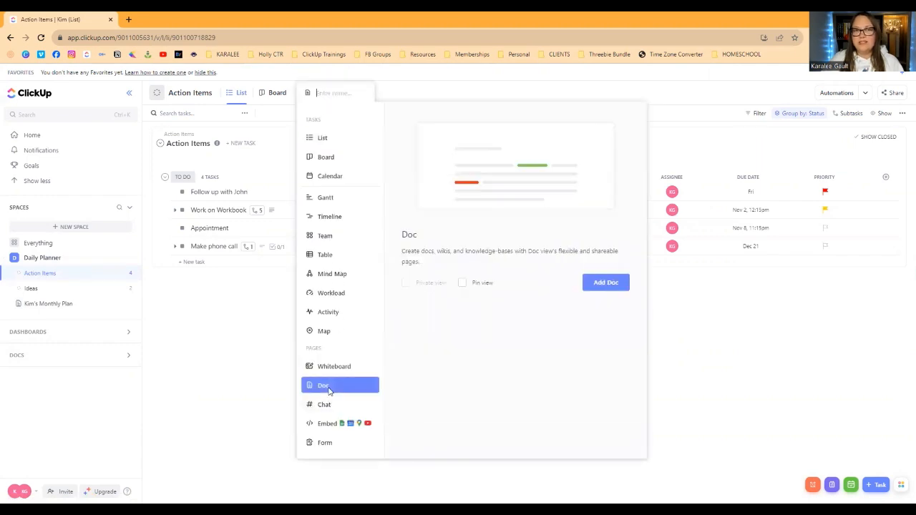
pyautogui.write('vgbed')
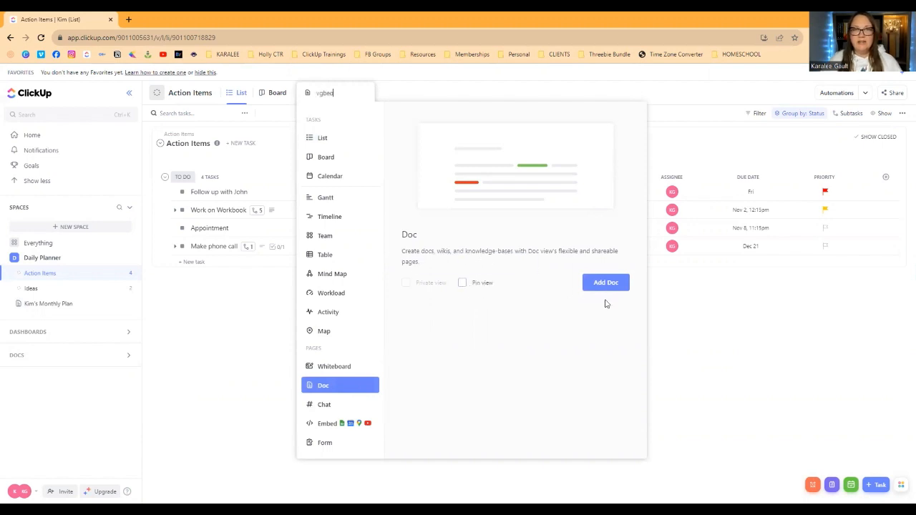
pyautogui.click(607, 282)
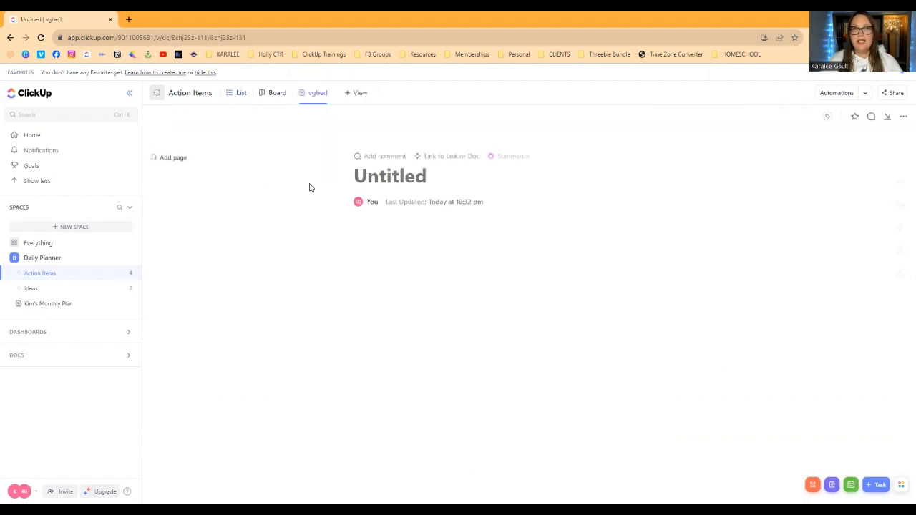
pyautogui.click(326, 93)
pyautogui.click(391, 176)
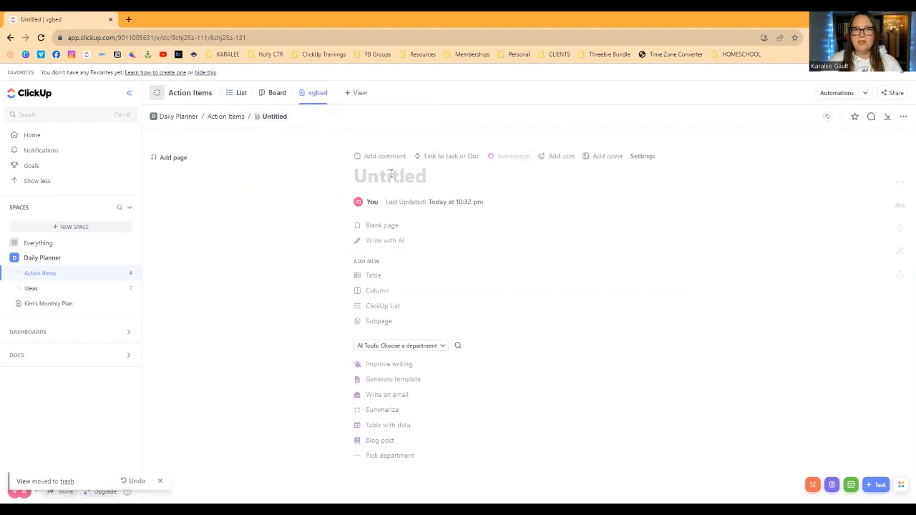
# Step: From the list of all docs, move the monthly plan doc into the Daily Planner space's Action Items list as a view
pyautogui.click(49, 358)
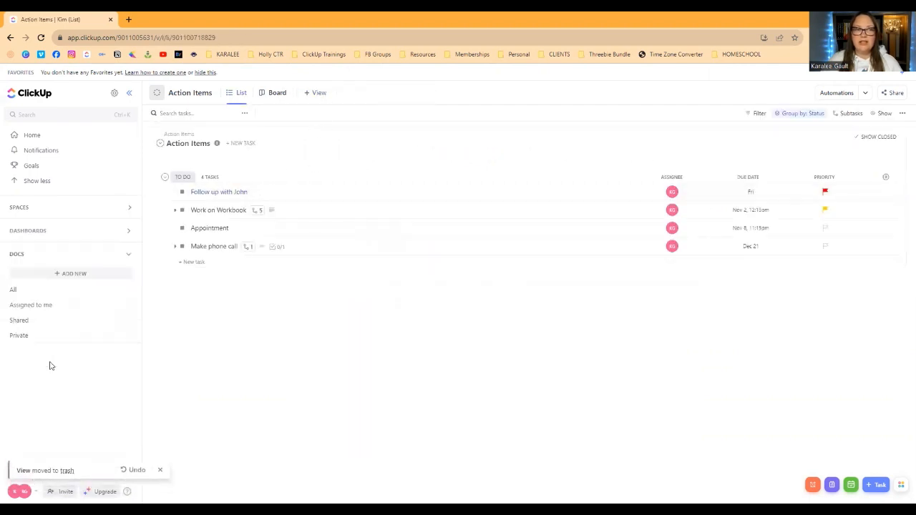
pyautogui.click(14, 289)
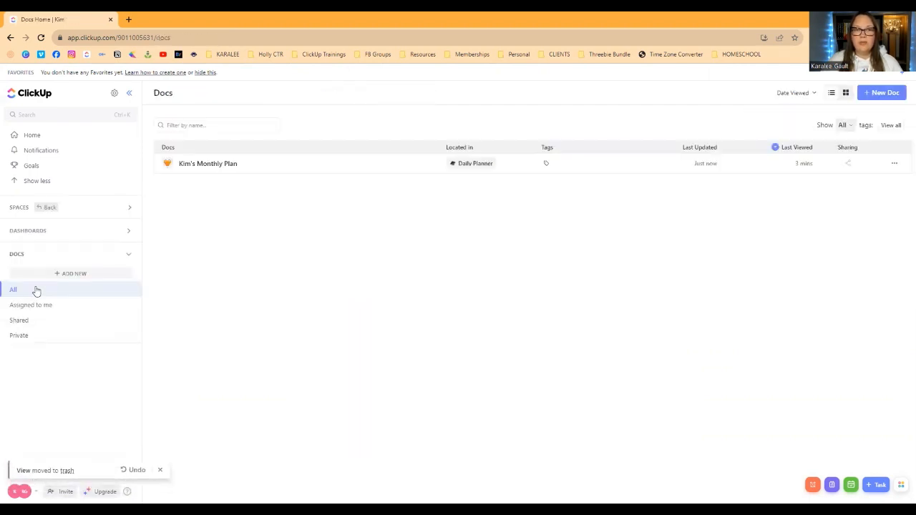
pyautogui.click(893, 163)
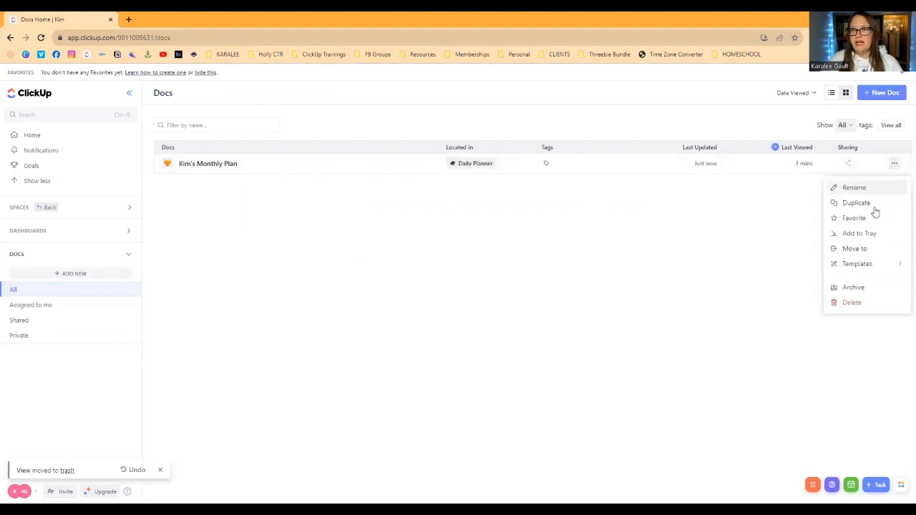
pyautogui.click(863, 253)
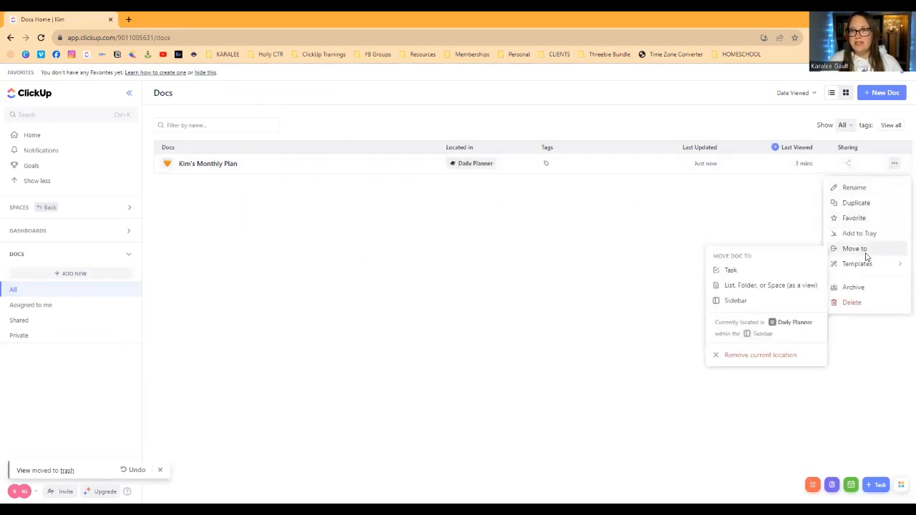
pyautogui.click(782, 289)
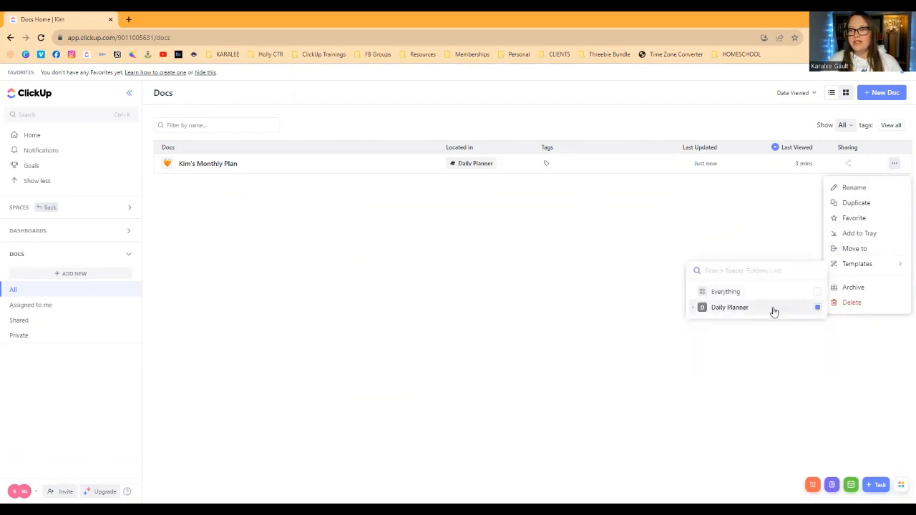
pyautogui.click(773, 311)
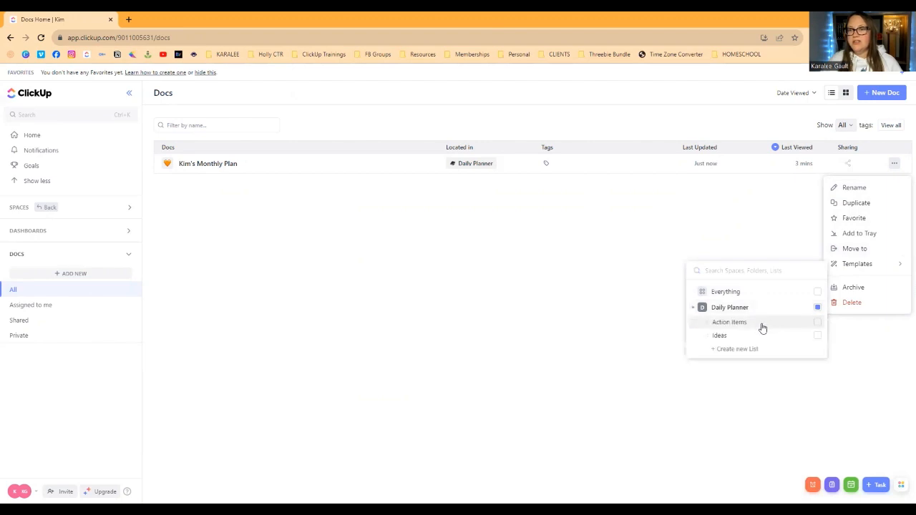
pyautogui.click(761, 323)
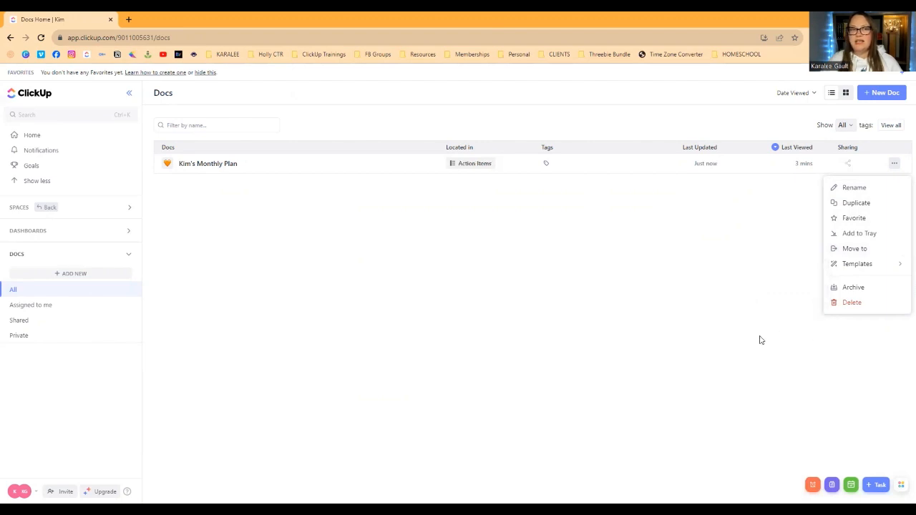
# Step: Open the monthly plan doc view in the Action Items list, hide its page details, and return to the task list
pyautogui.click(43, 207)
pyautogui.click(43, 257)
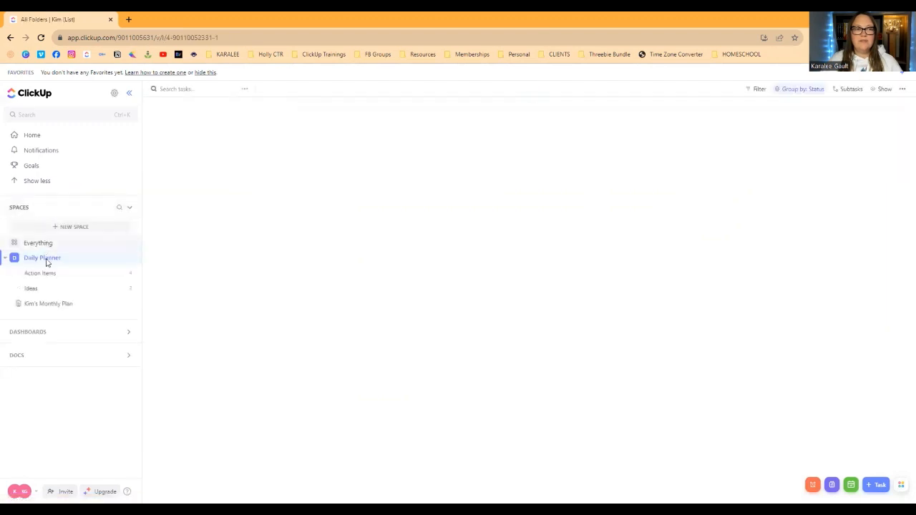
pyautogui.click(40, 274)
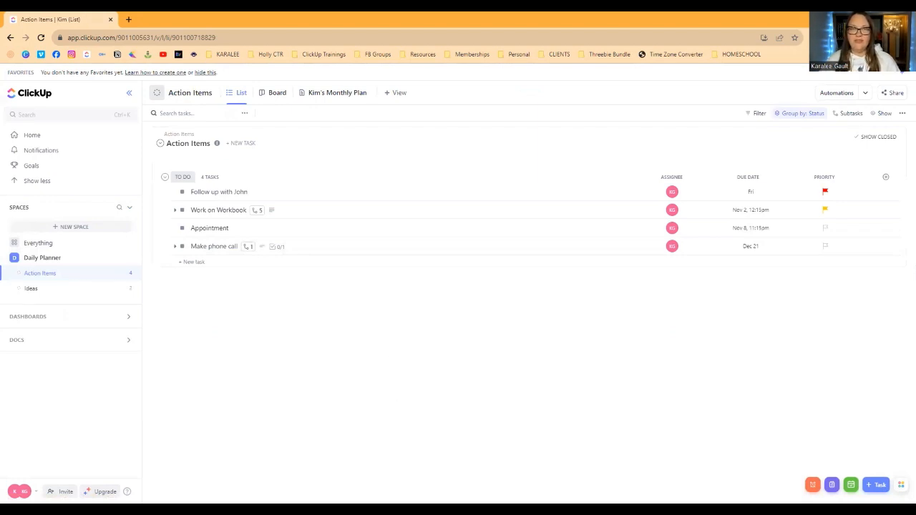
pyautogui.click(328, 96)
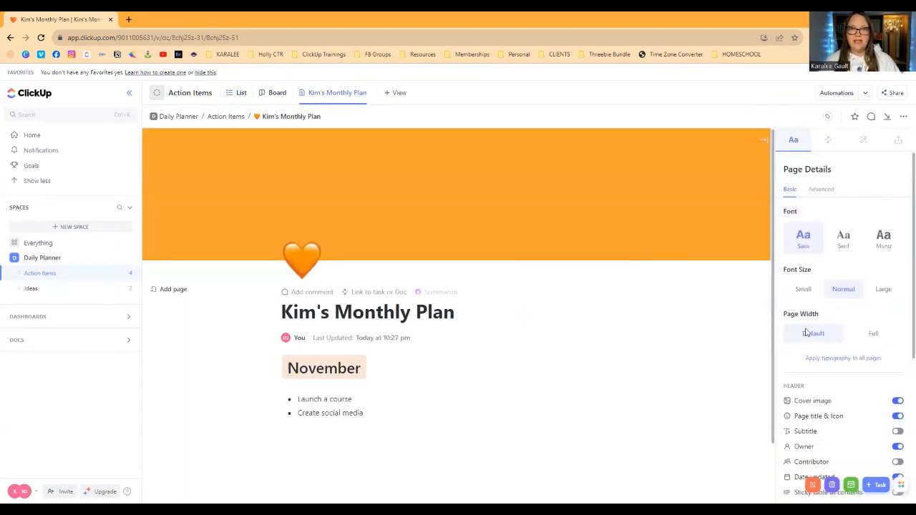
pyautogui.click(763, 140)
pyautogui.scroll(-1, 564, 250)
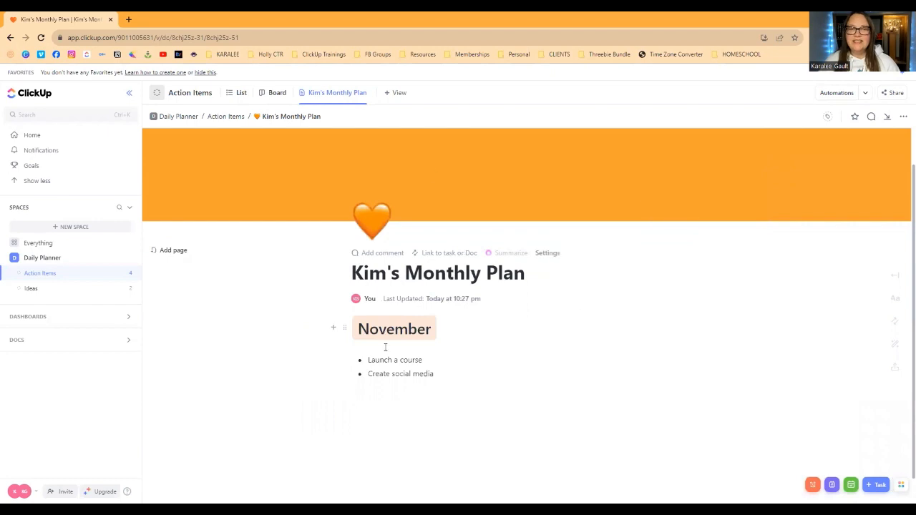
pyautogui.click(239, 93)
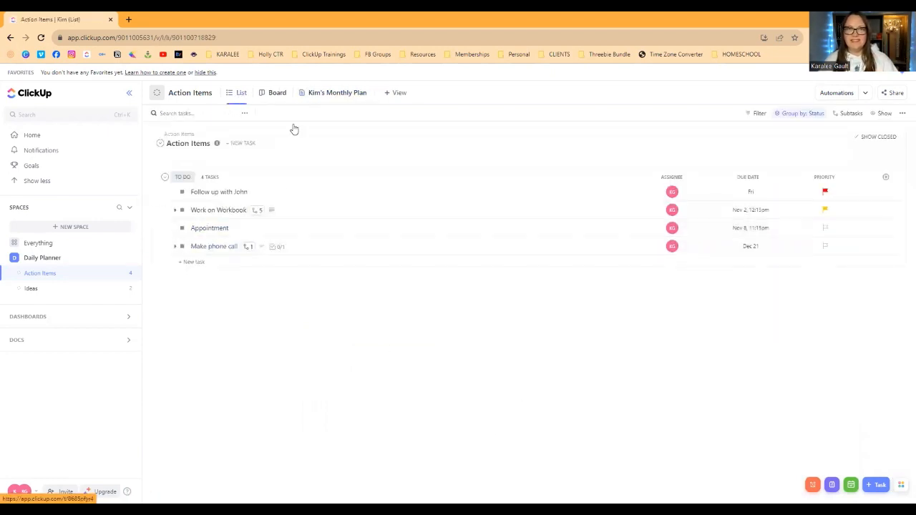